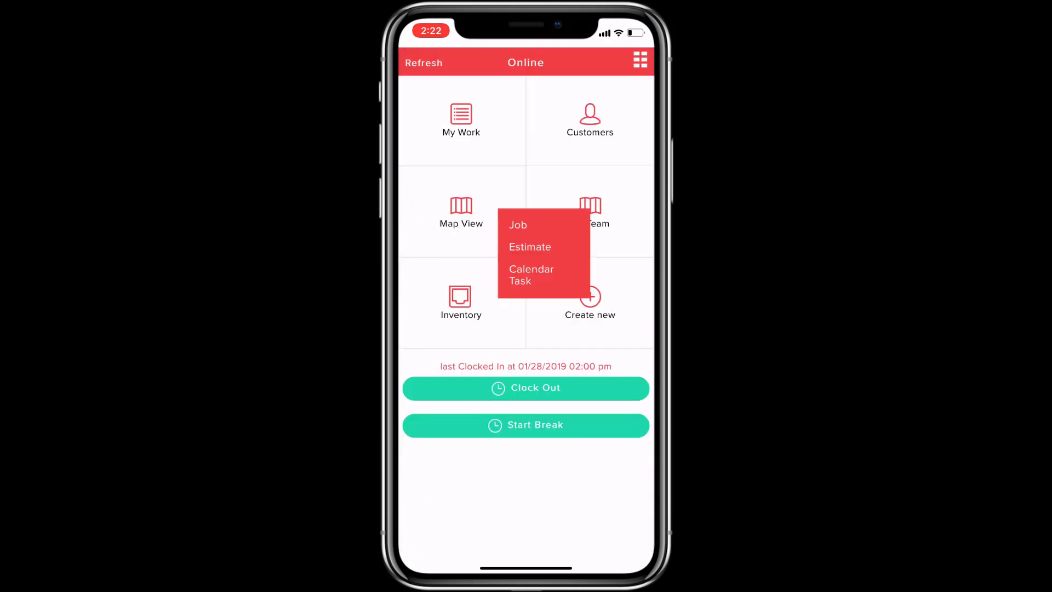
Enter the receiving employee's first name as the person who received the American Express payment.
text(r)
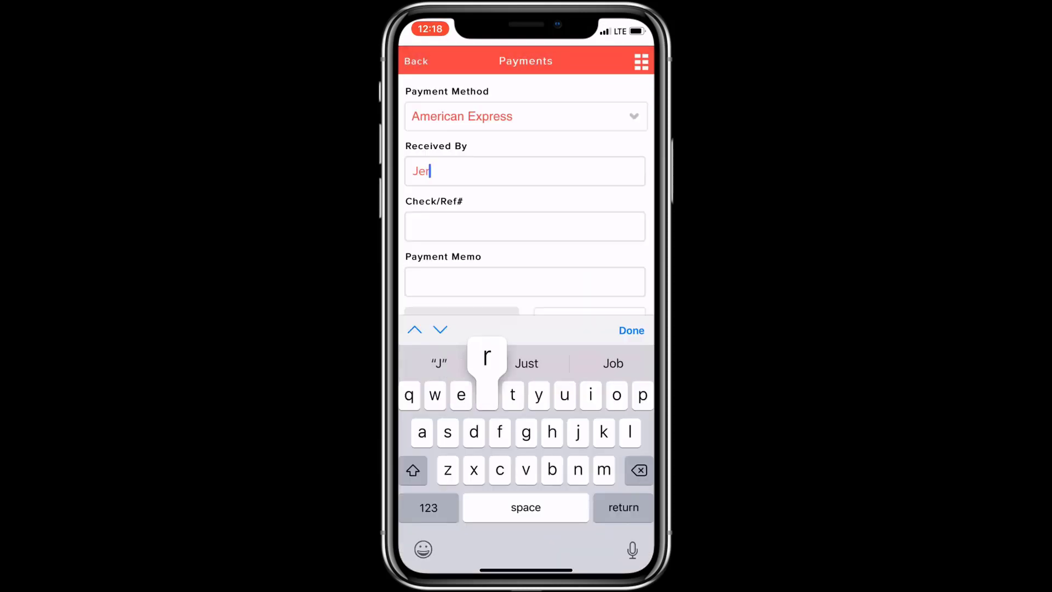
text(emy)
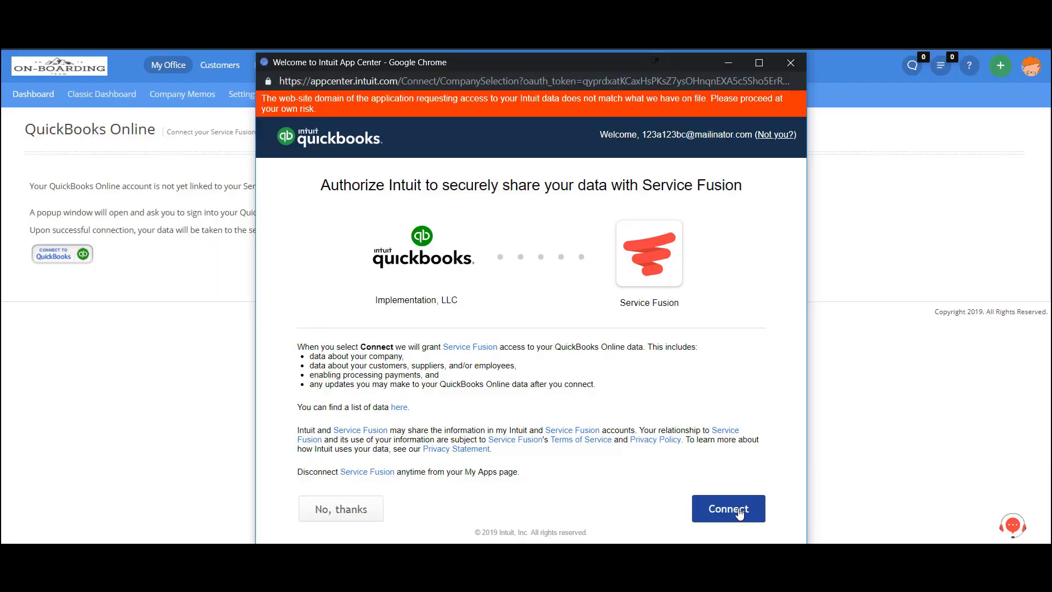
Authorize QuickBooks to share the company's data with Service Fusion.
click(739, 511)
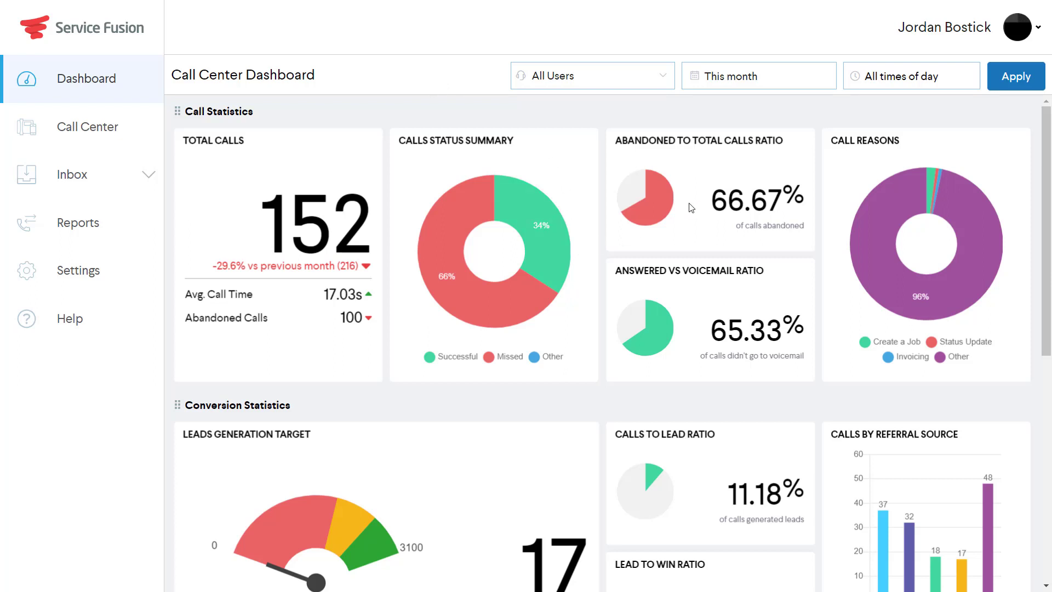
Review the call center dashboard, hiding and restoring the Successful and Missed categories in the calls status summary chart.
scroll(918, 472, down, 4)
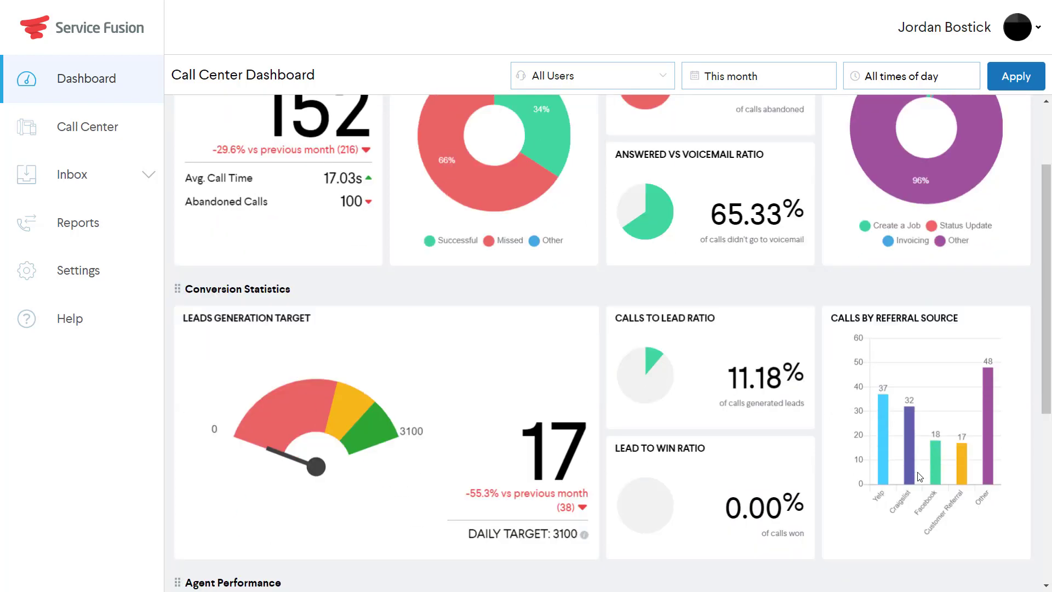
mouse_move(911, 346)
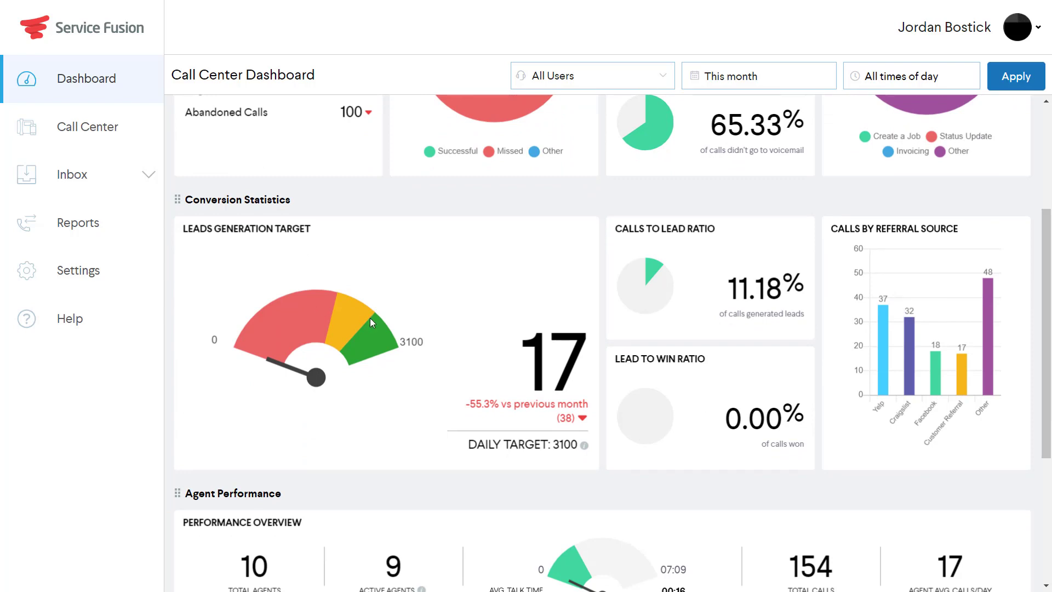
scroll(370, 318, up, 4)
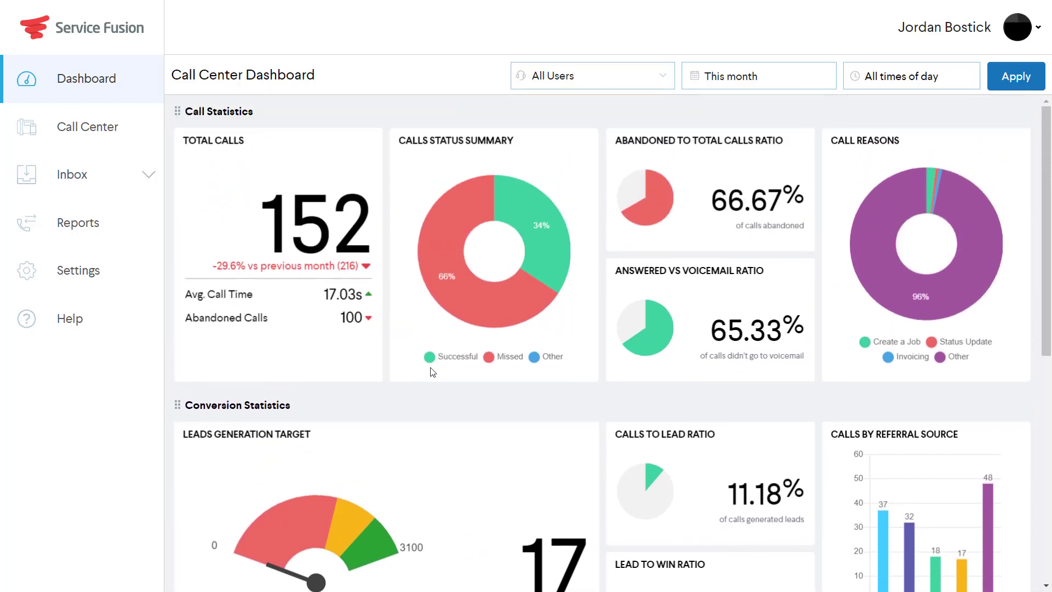
click(432, 357)
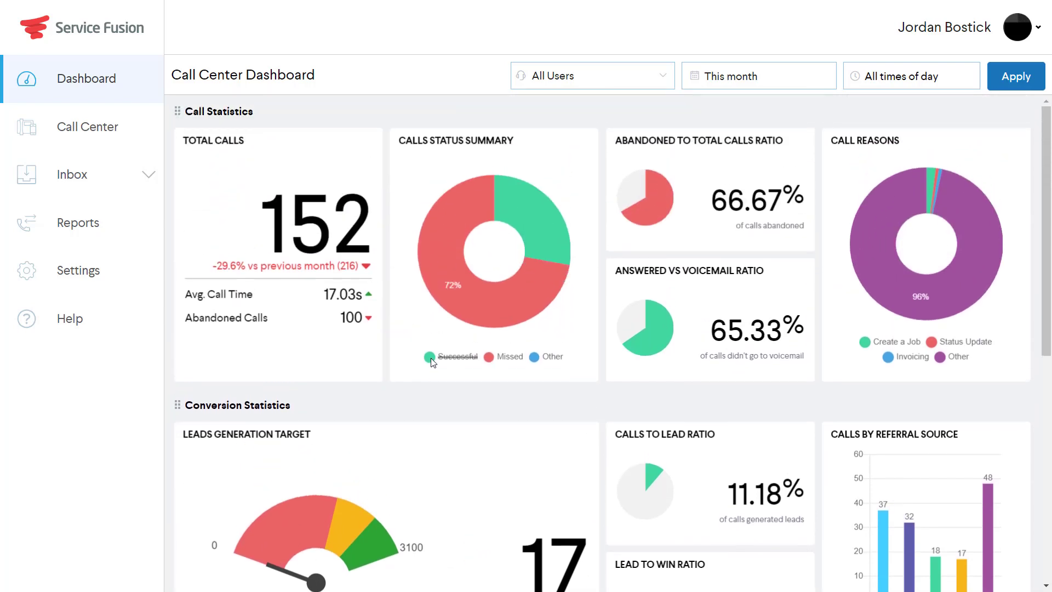
click(505, 359)
click(472, 360)
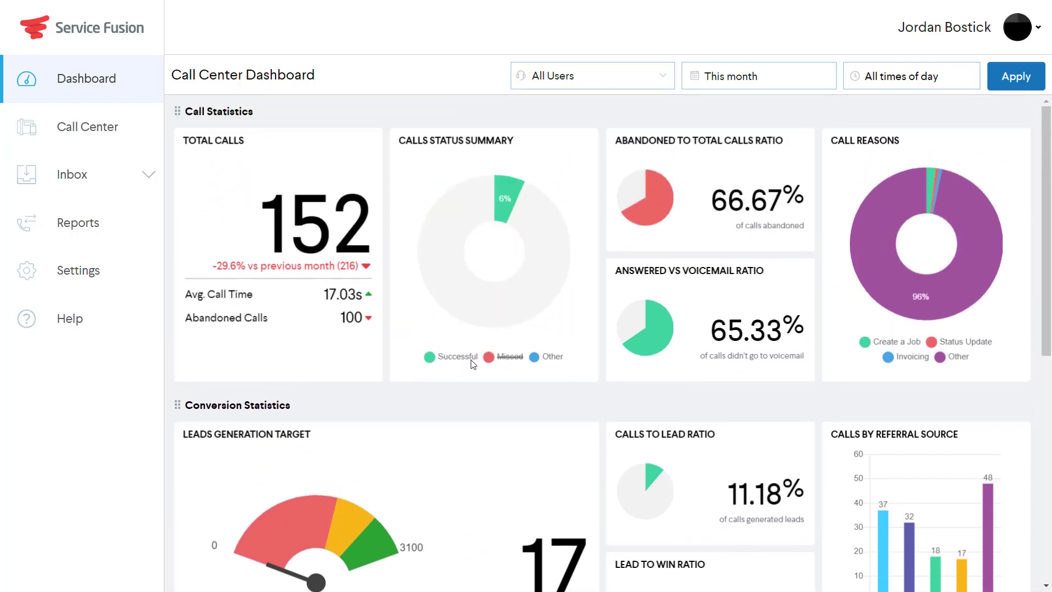
click(508, 356)
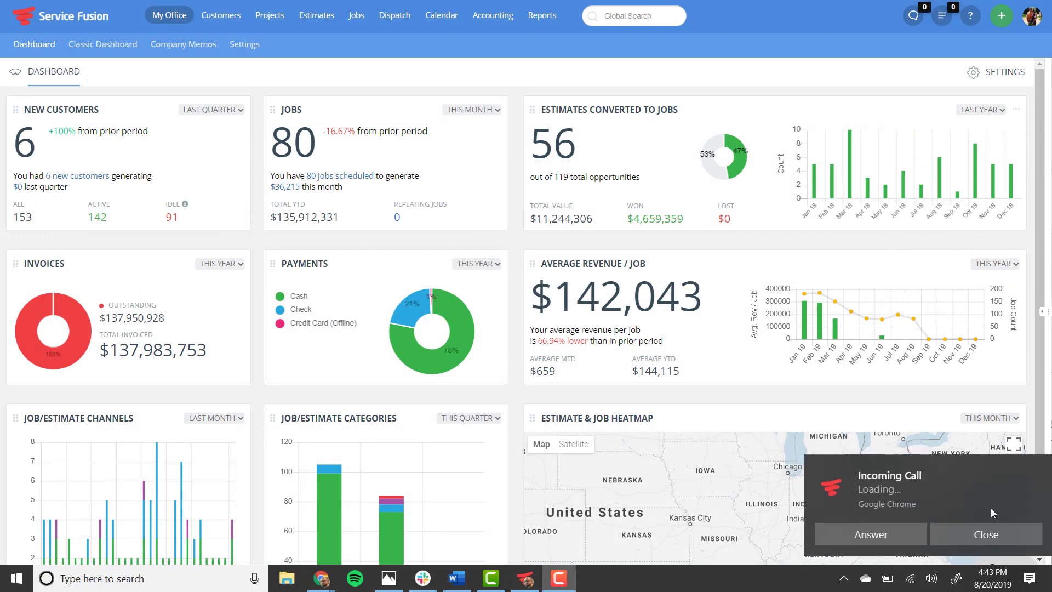
Answer the incoming call and record the call note "Customer has no cold air in back portion of house.".
click(890, 535)
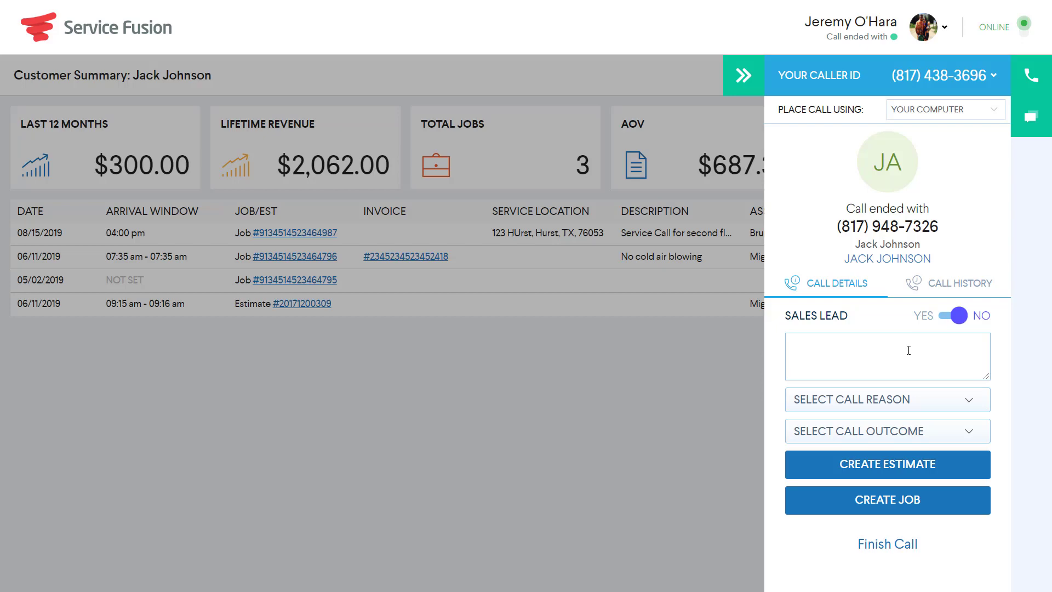
text(Customer has no cold air in back )
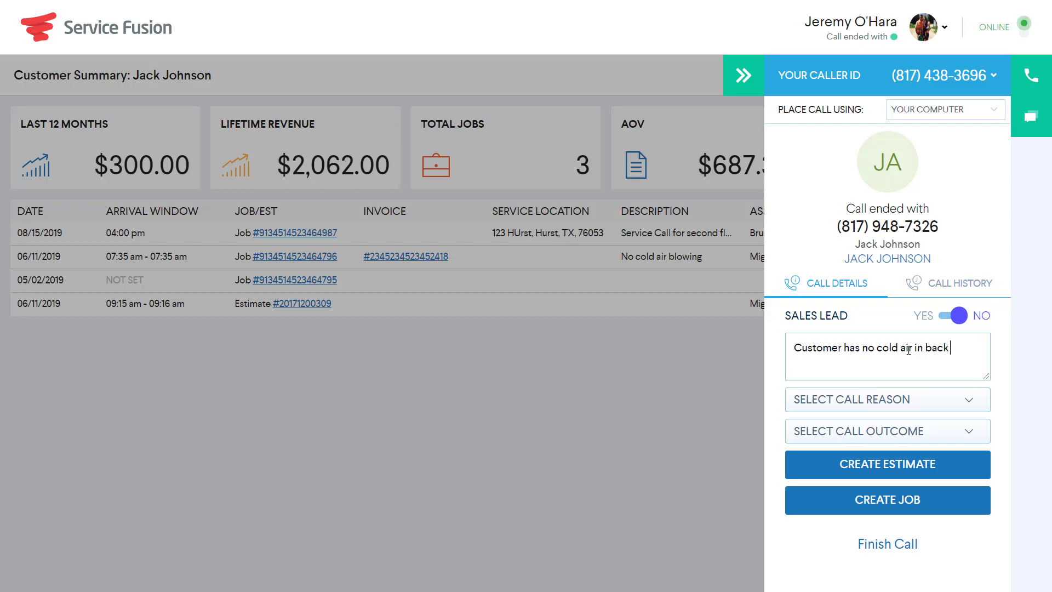
text(portion of house.)
Set the call reason to Request Service and the call outcome to Scheduled Job.
click(923, 403)
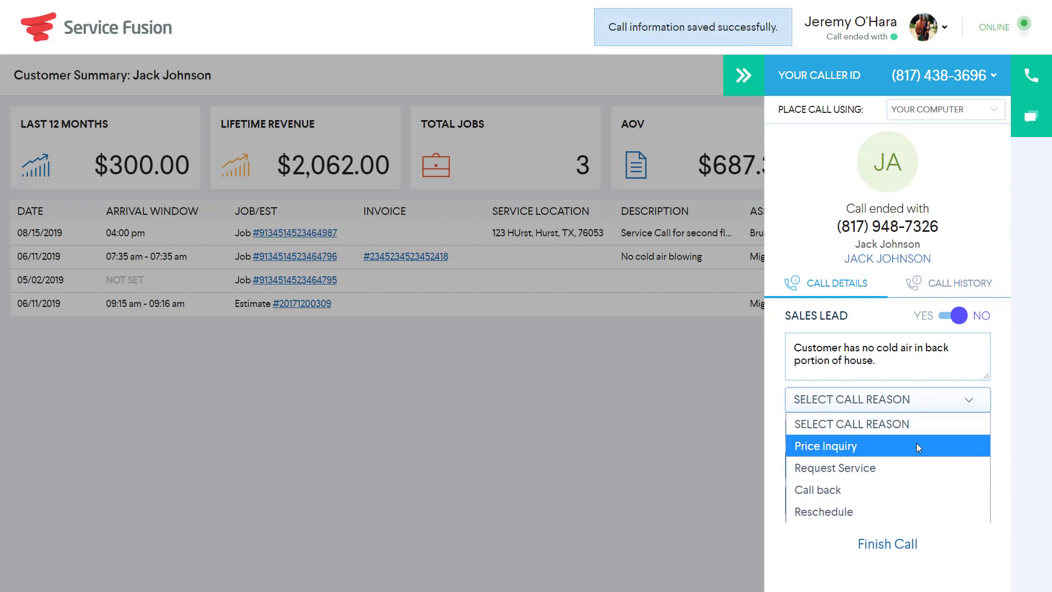
click(911, 466)
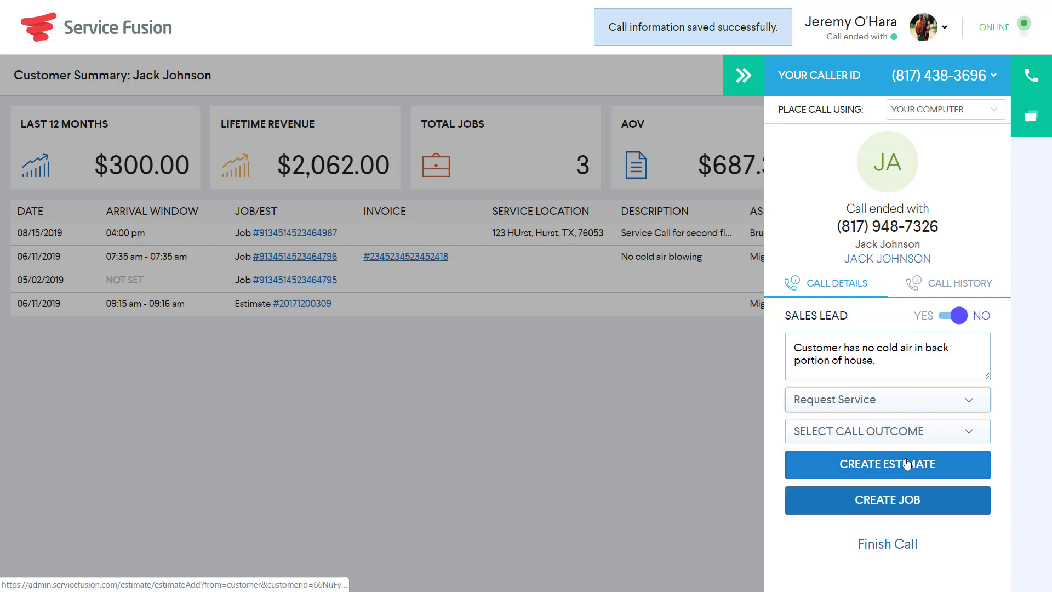
click(910, 433)
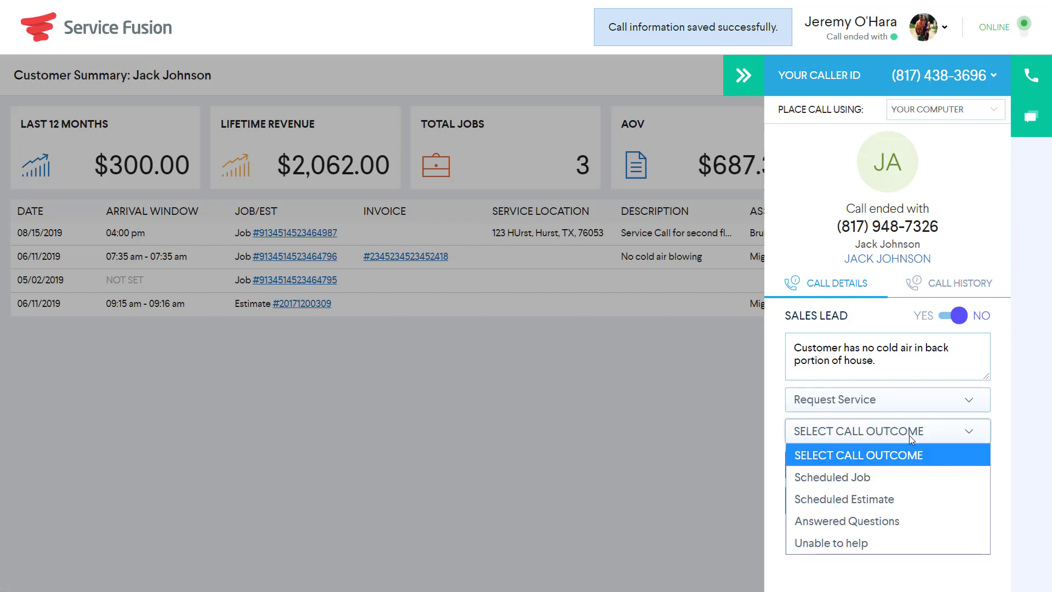
click(903, 477)
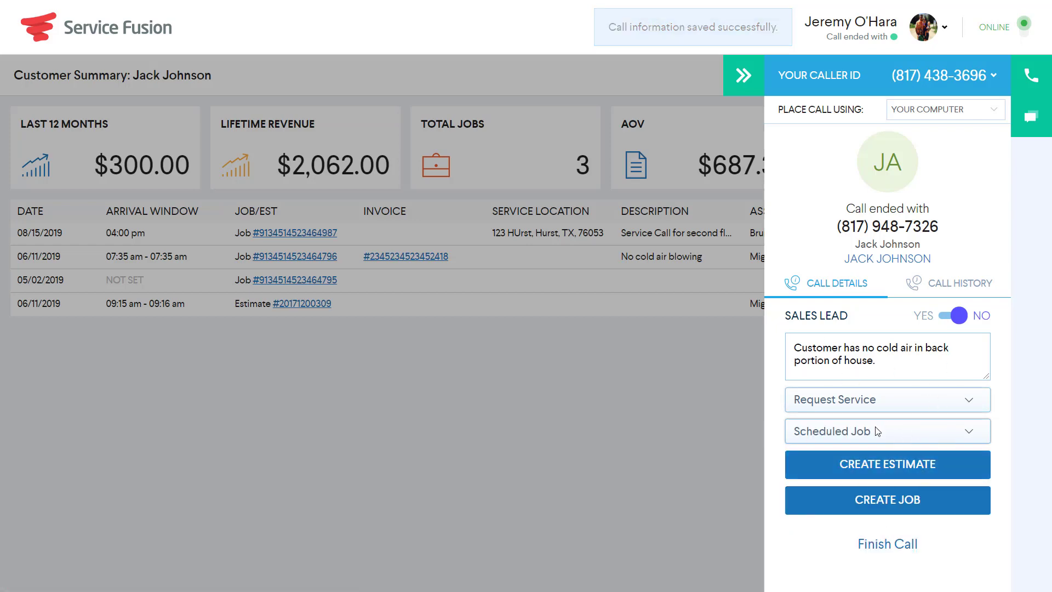
click(888, 465)
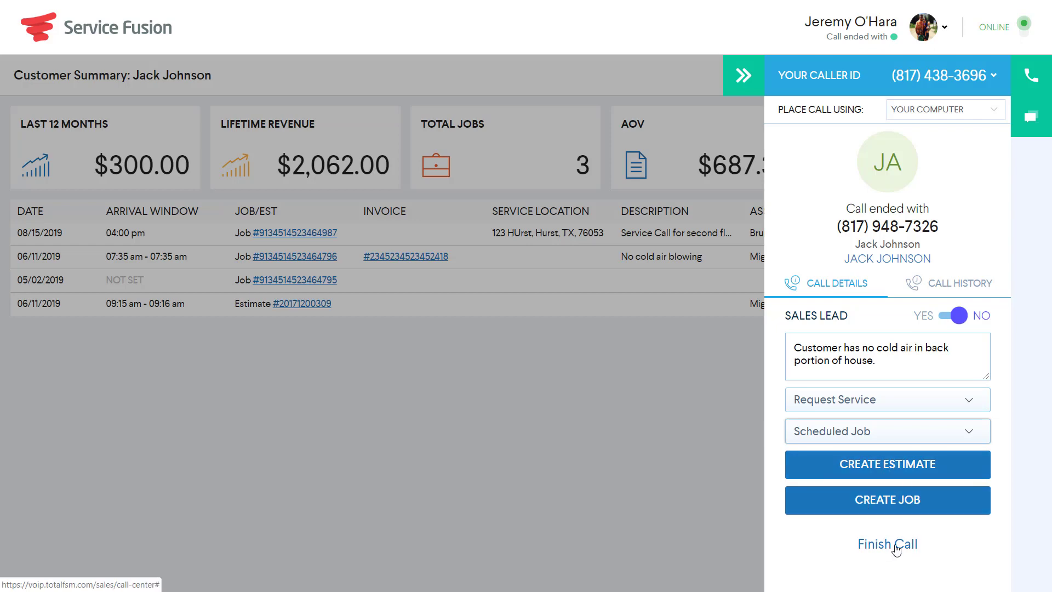
Collapse the call details to view the full customer summary, and bring the call details back.
click(747, 79)
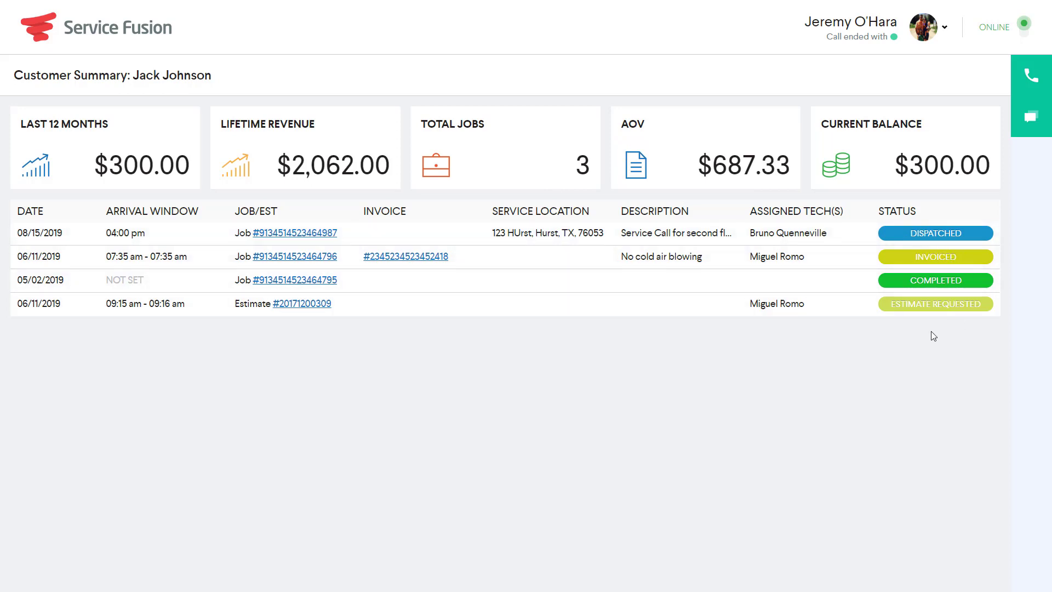
click(1019, 73)
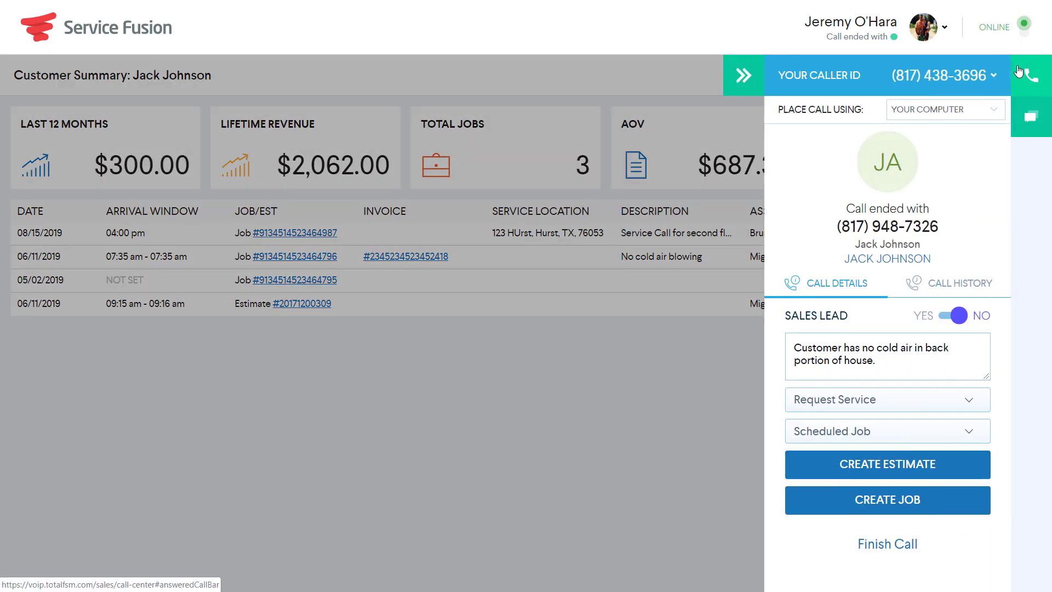
Create a new job from the call and assign the existing customer under ABC Company, searching by last name.
click(899, 501)
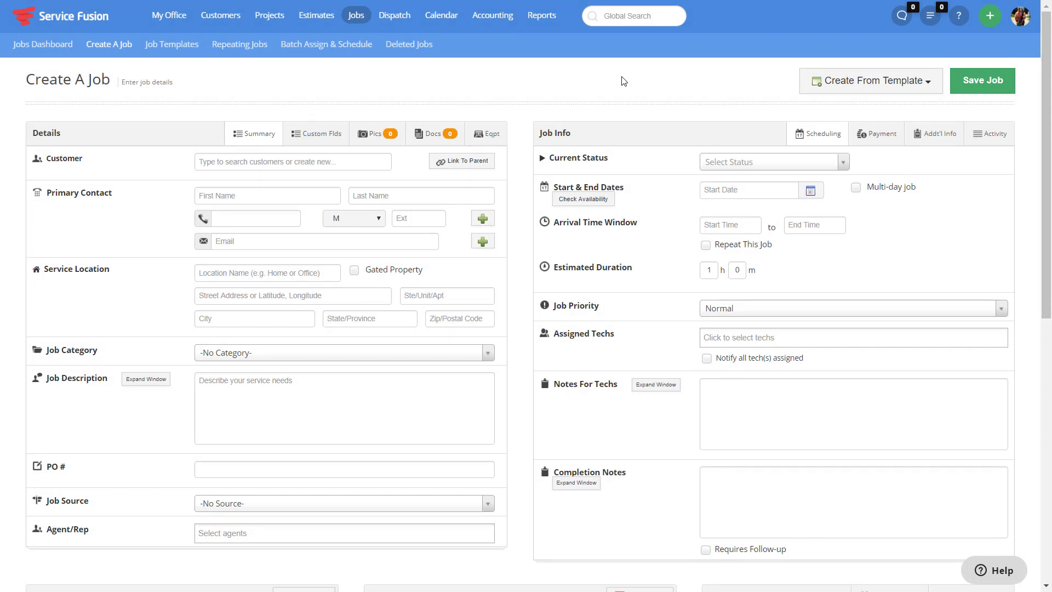
mouse_move(359, 19)
click(365, 158)
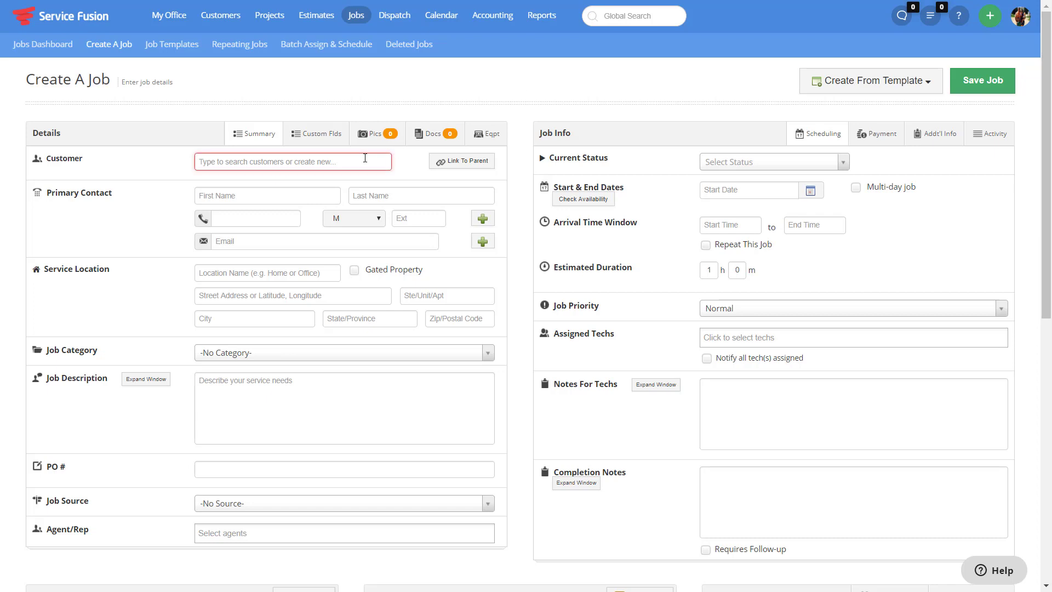
text(jagger)
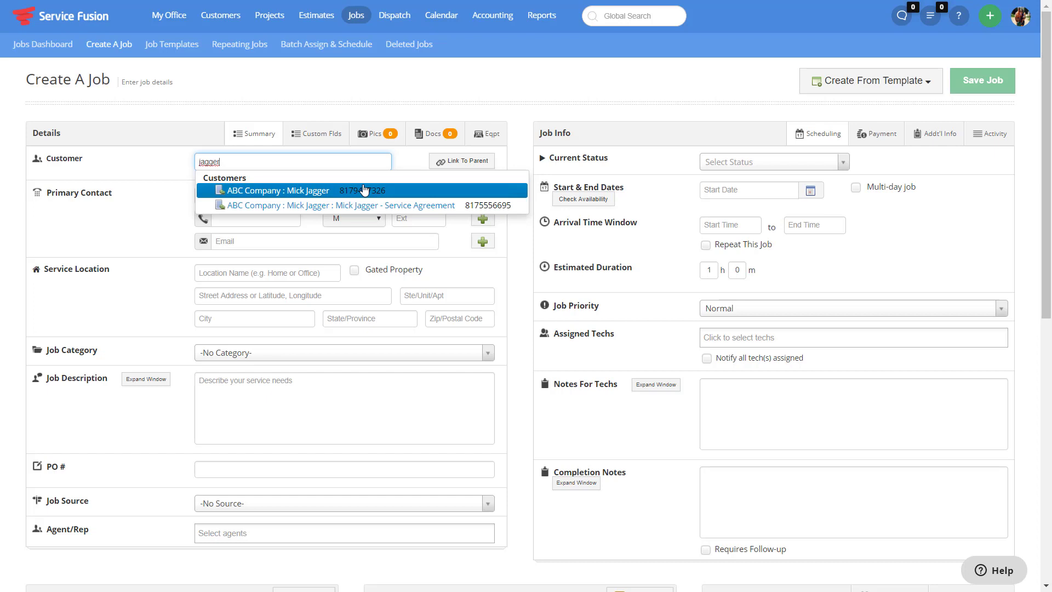
click(365, 189)
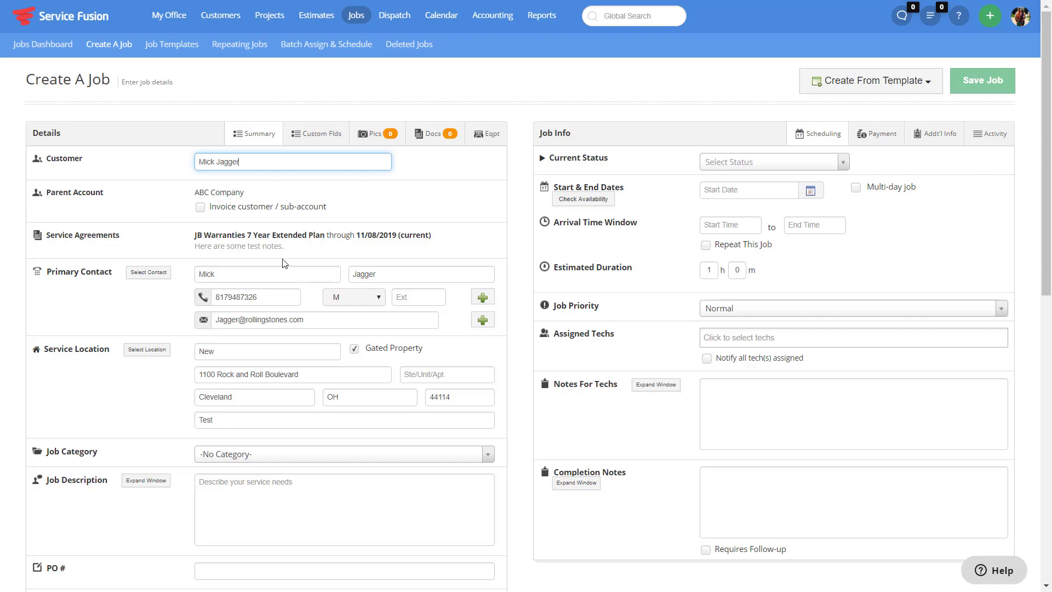
View the job description in its expanded editor and close it without entering any text.
scroll(322, 472, down, 1)
click(159, 481)
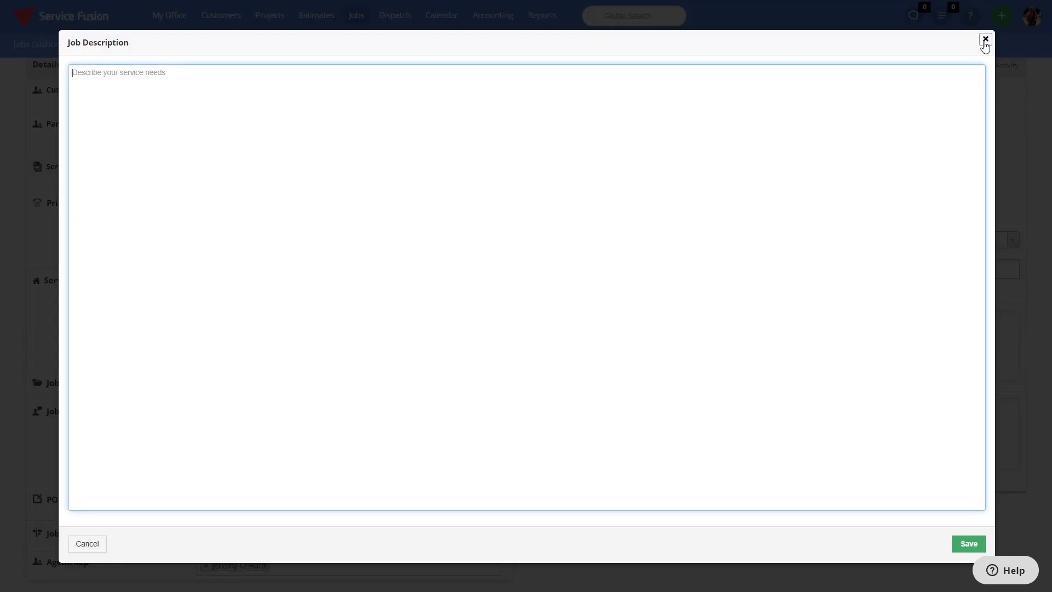
click(985, 39)
Apply the Heating inspection template to the job, accepting that the page's unsaved changes are discarded.
scroll(899, 164, up, 1)
click(874, 81)
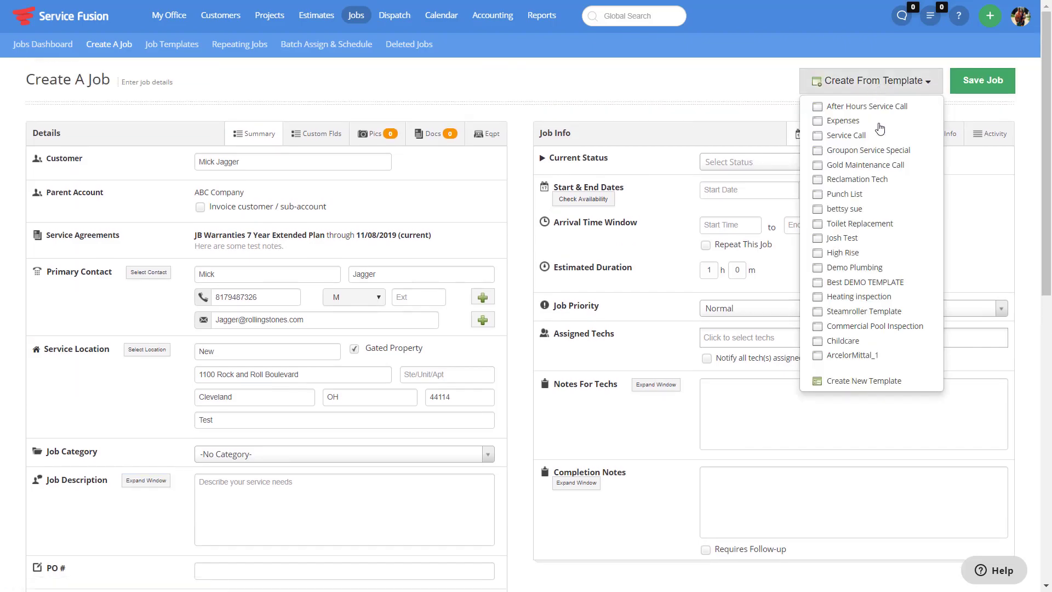
click(858, 297)
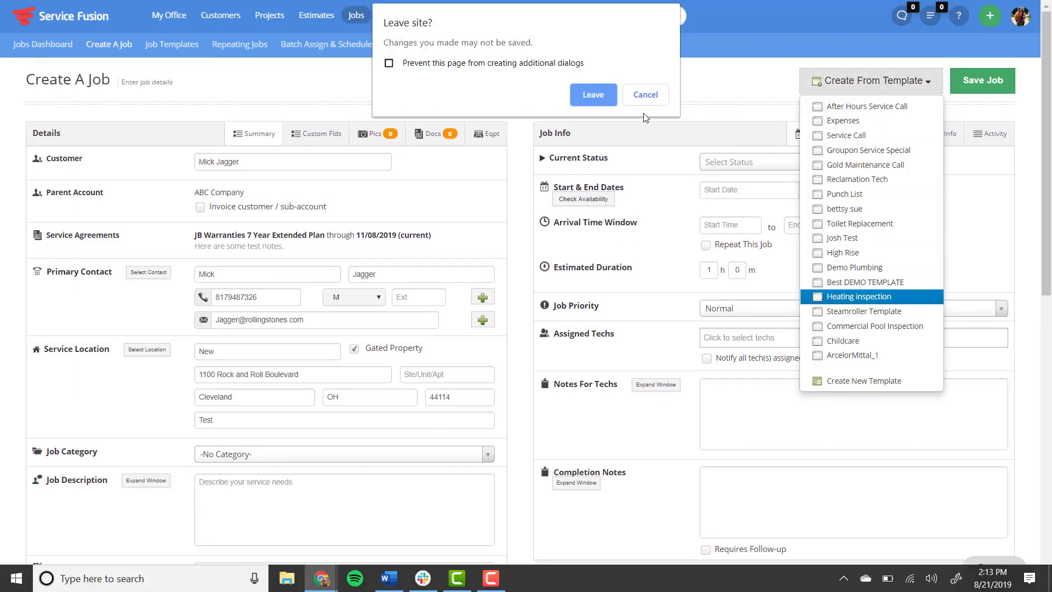
click(593, 95)
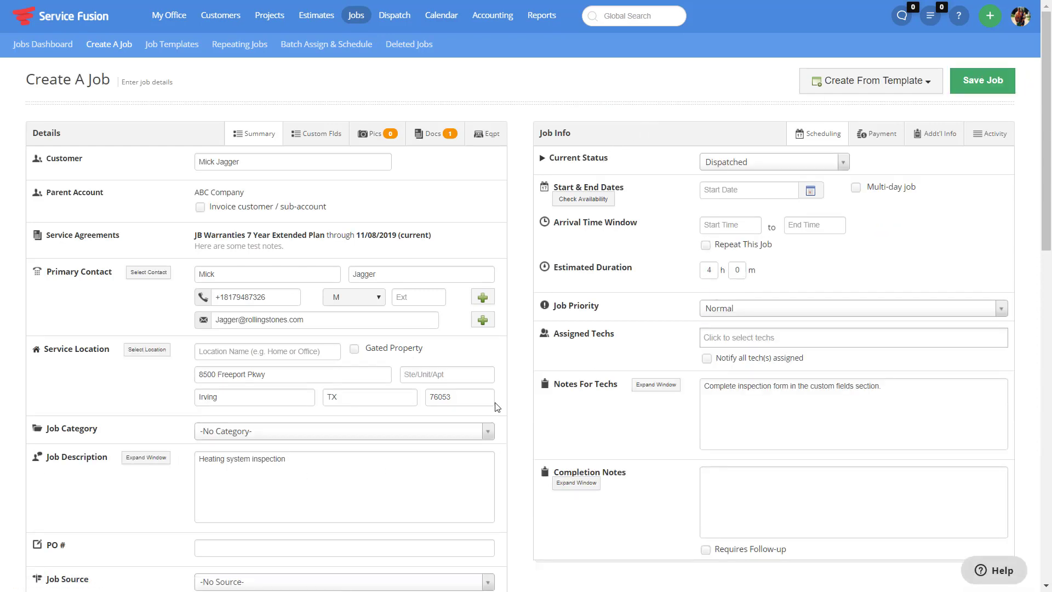
Examine the templated job's inspection task list and its product and service lines.
scroll(416, 446, down, 6)
scroll(342, 392, down, 2)
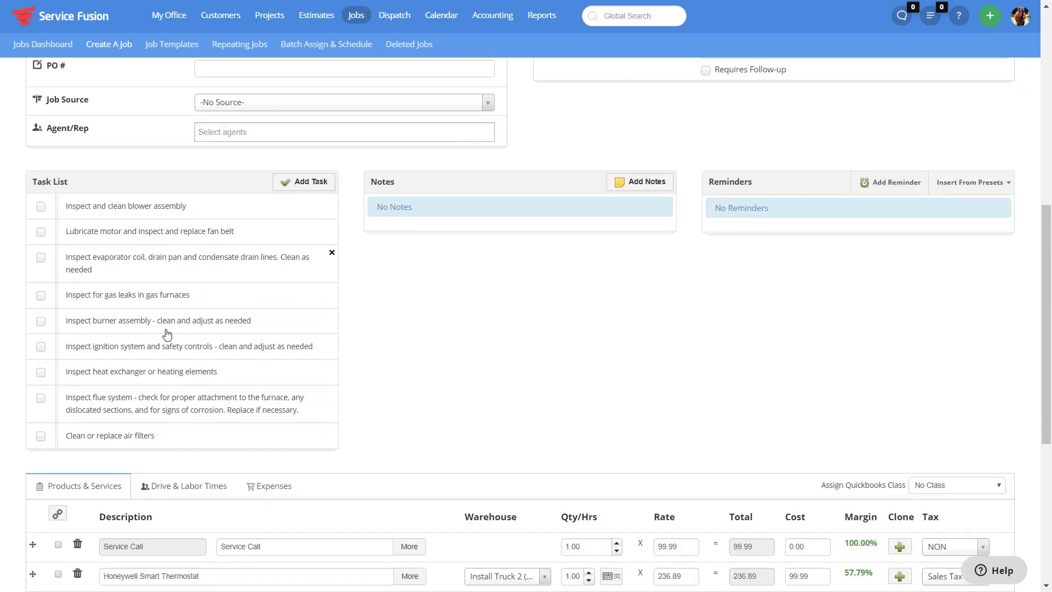
scroll(175, 366, down, 2)
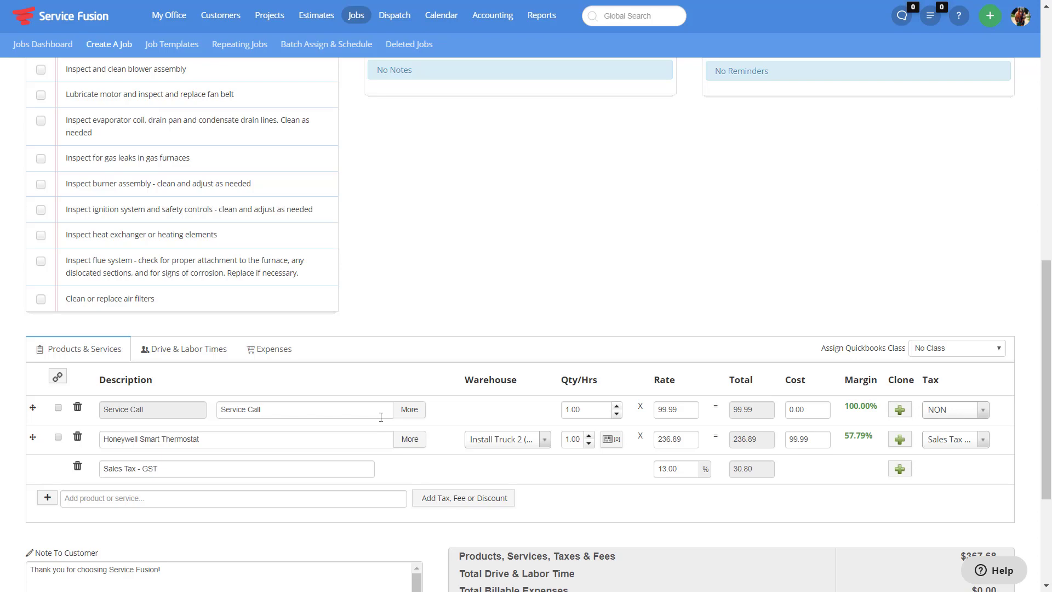
scroll(380, 417, up, 4)
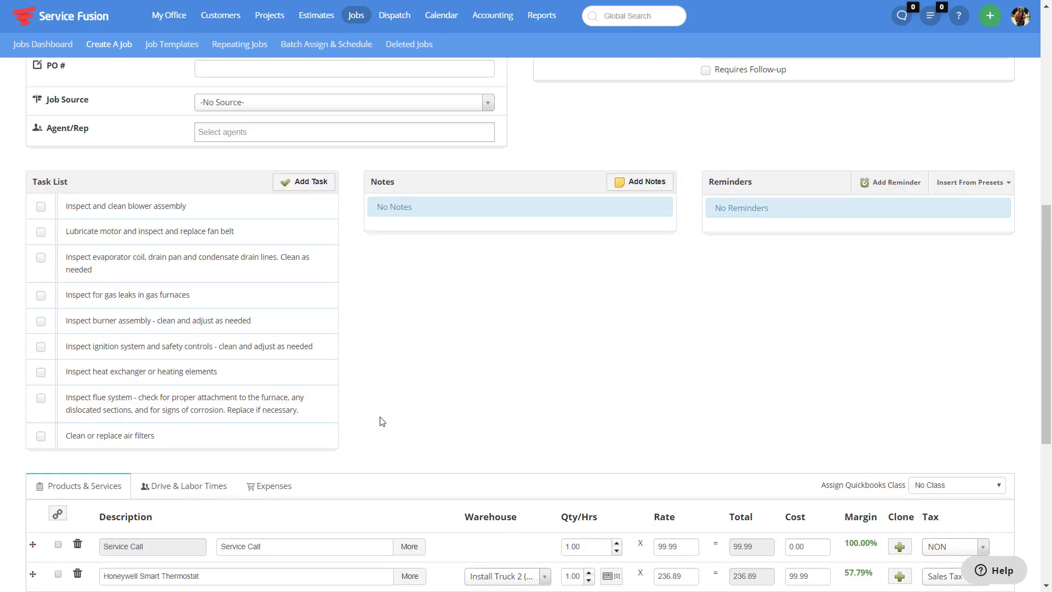
scroll(382, 421, up, 8)
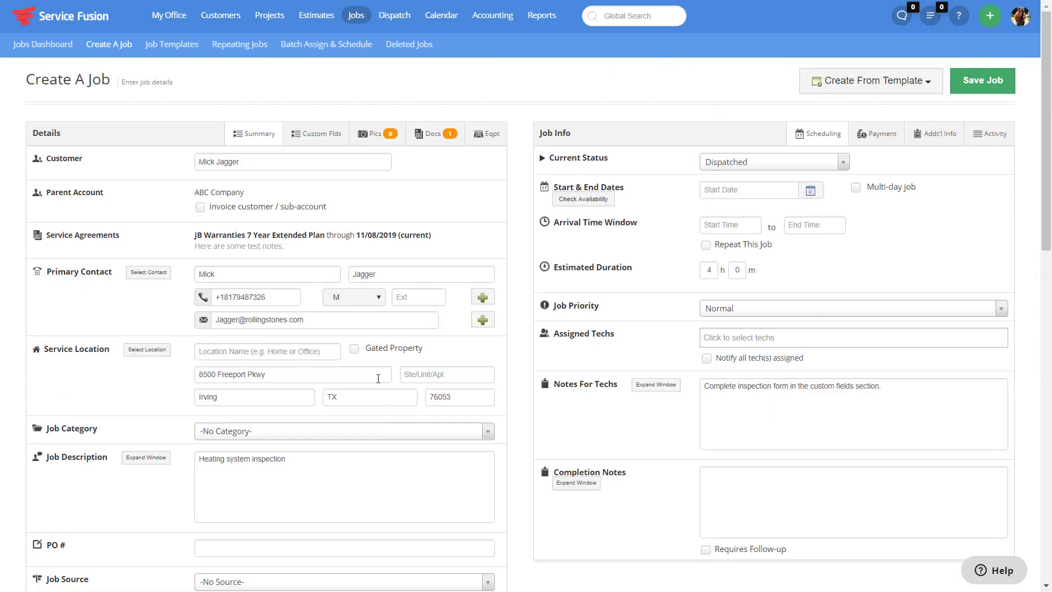
Examine the job's custom field choices for homeowner presence and unit condition and its linked equipment, and return to the summary.
click(332, 137)
click(349, 164)
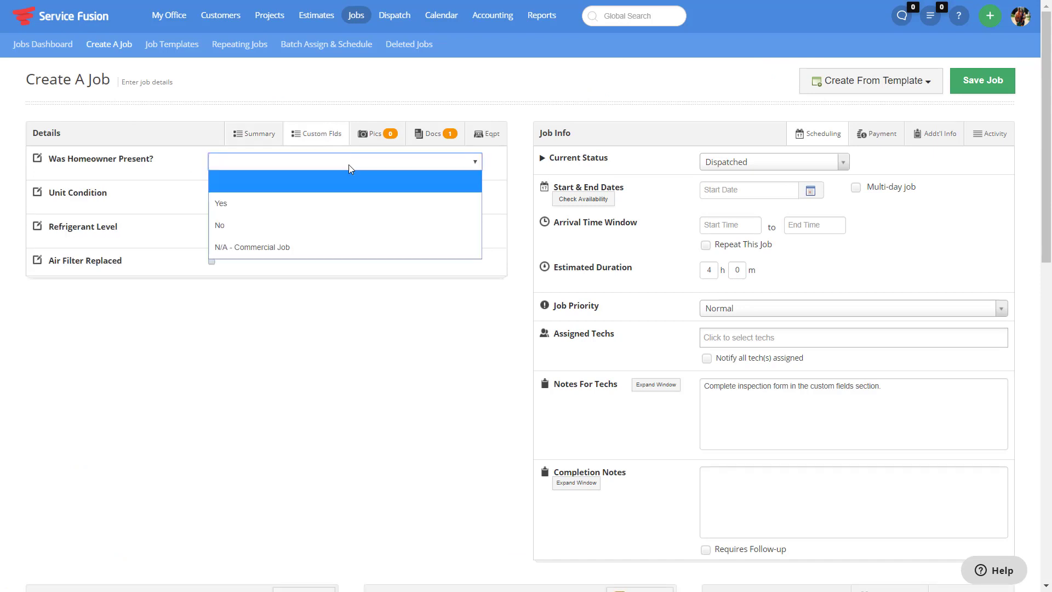
click(350, 164)
click(365, 196)
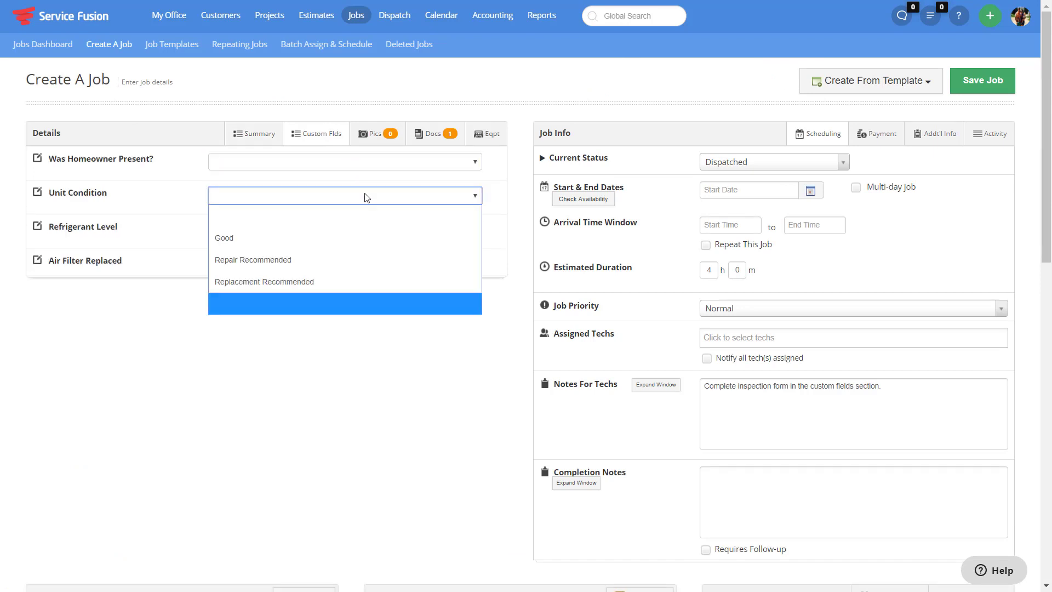
click(367, 198)
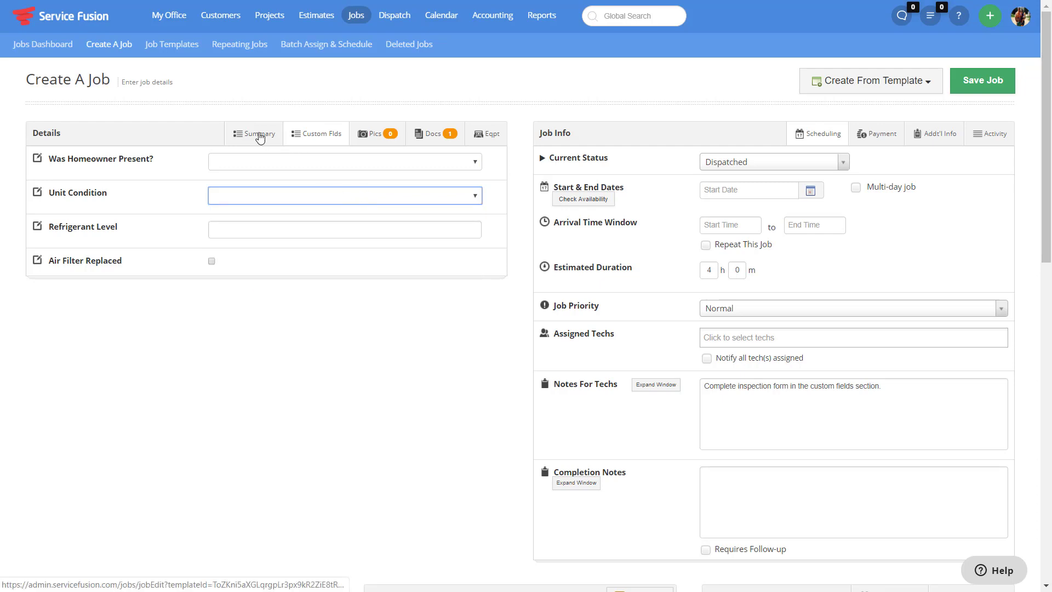
click(484, 135)
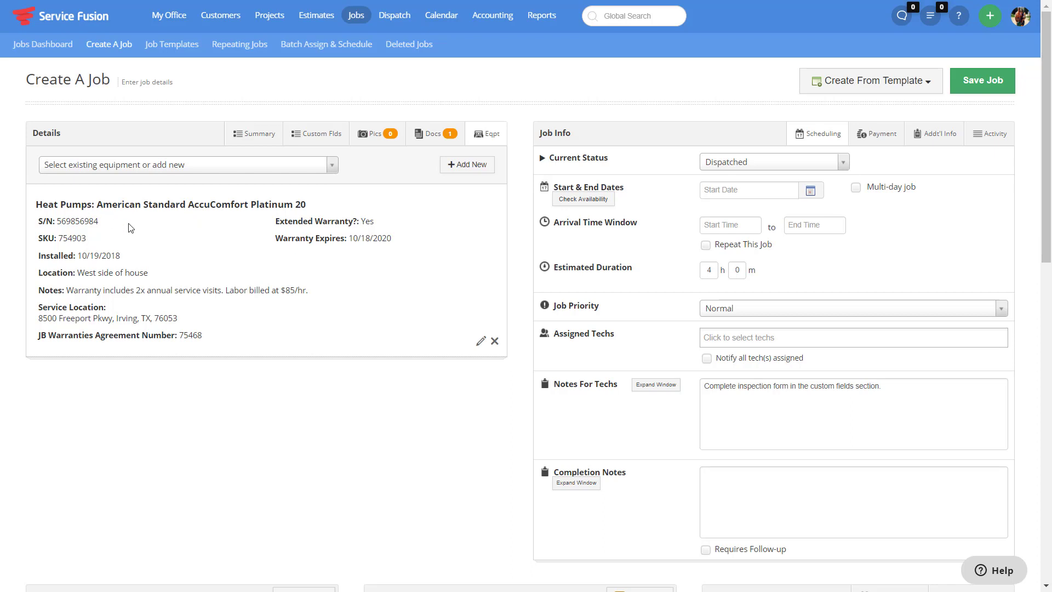
click(270, 137)
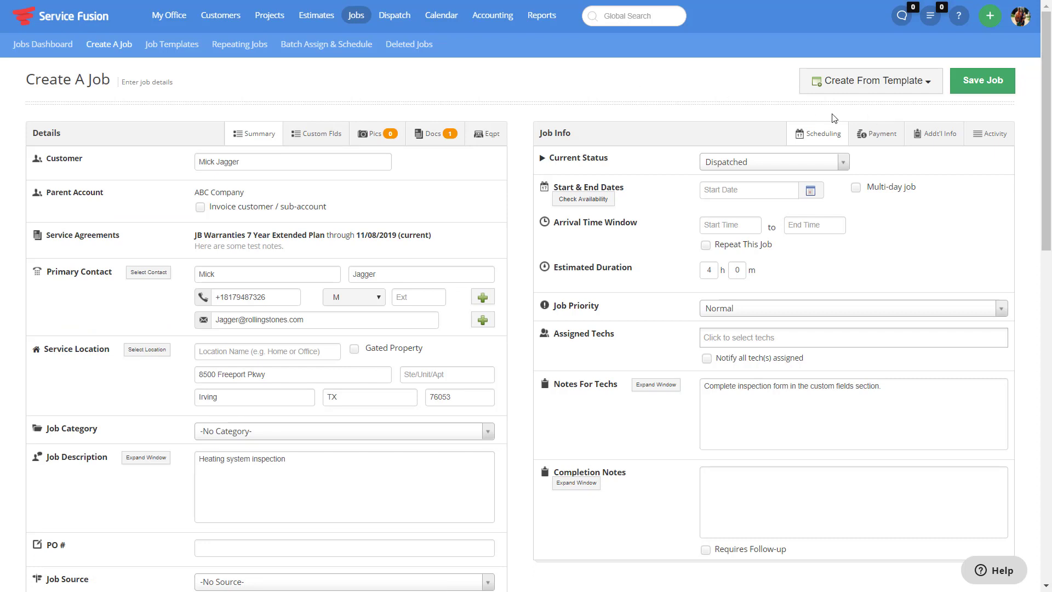
Set the job's start date to 08/21/2019.
click(810, 191)
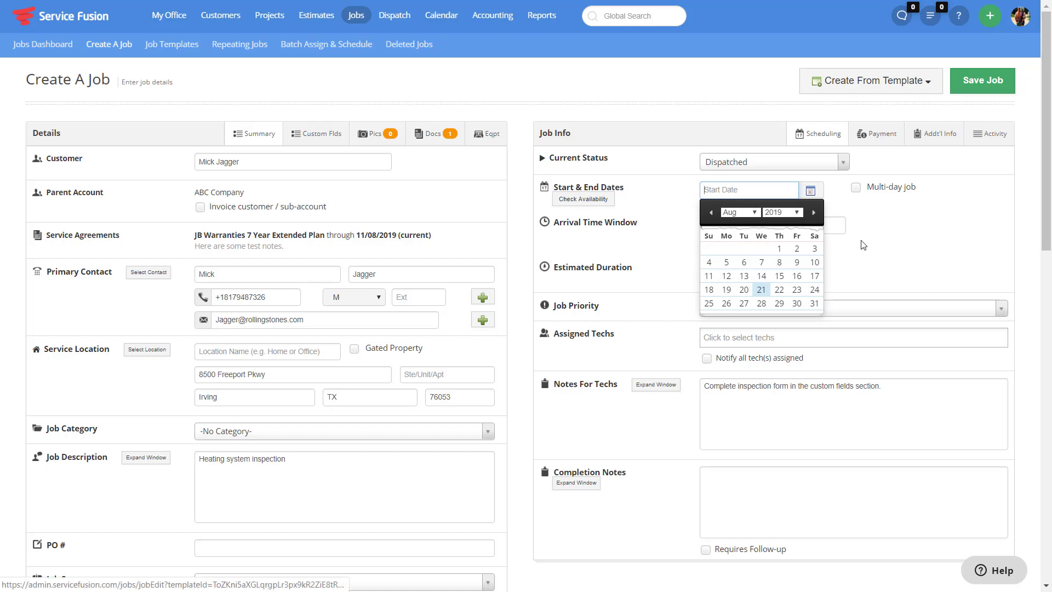
click(812, 322)
click(801, 336)
click(796, 190)
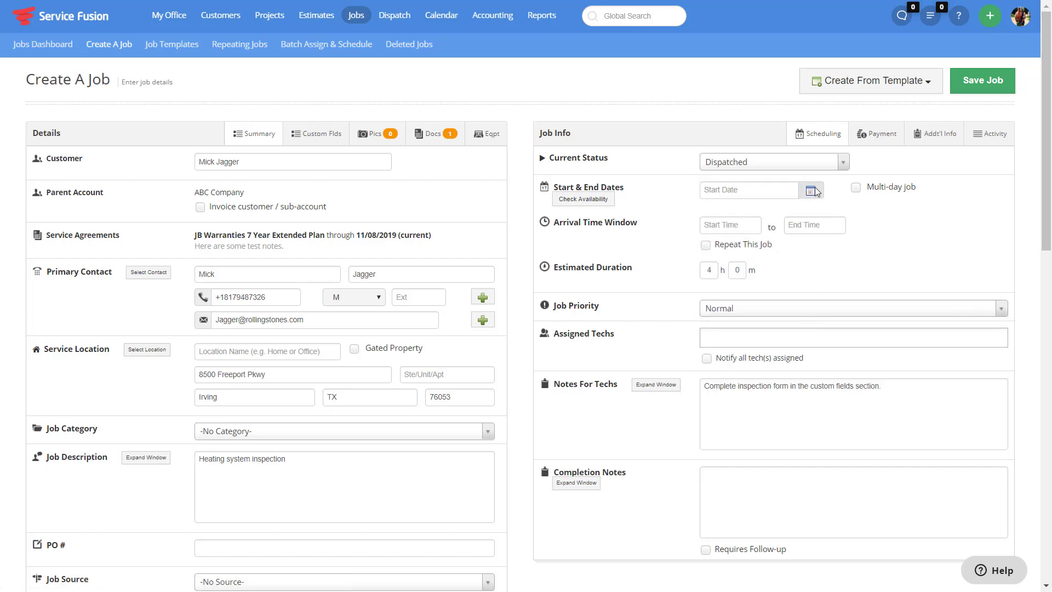
click(763, 295)
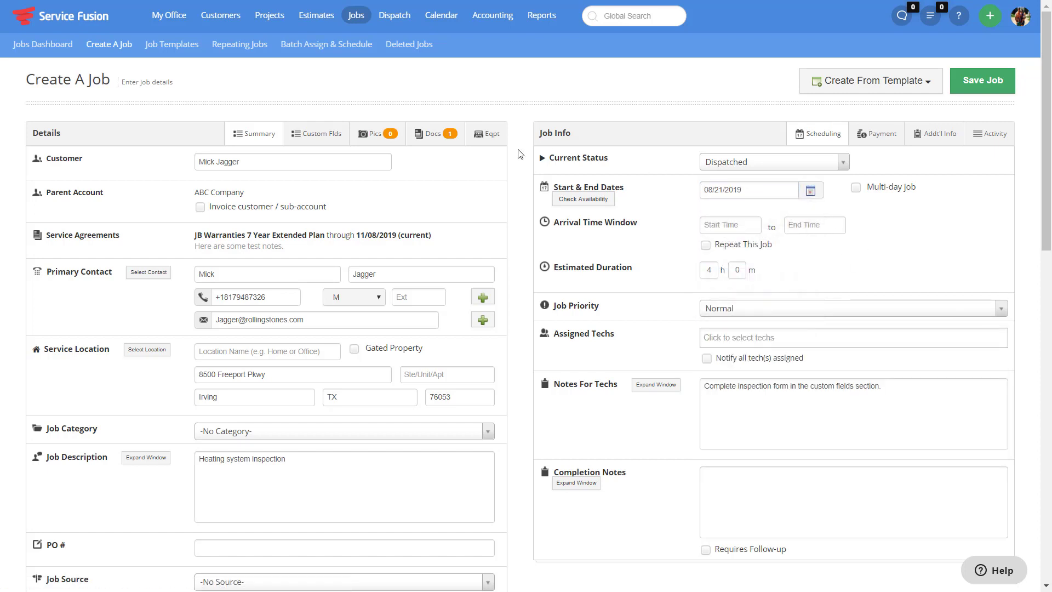
Try out a monthly repeat every 6 months for the job and close the repeat settings without saving.
click(706, 246)
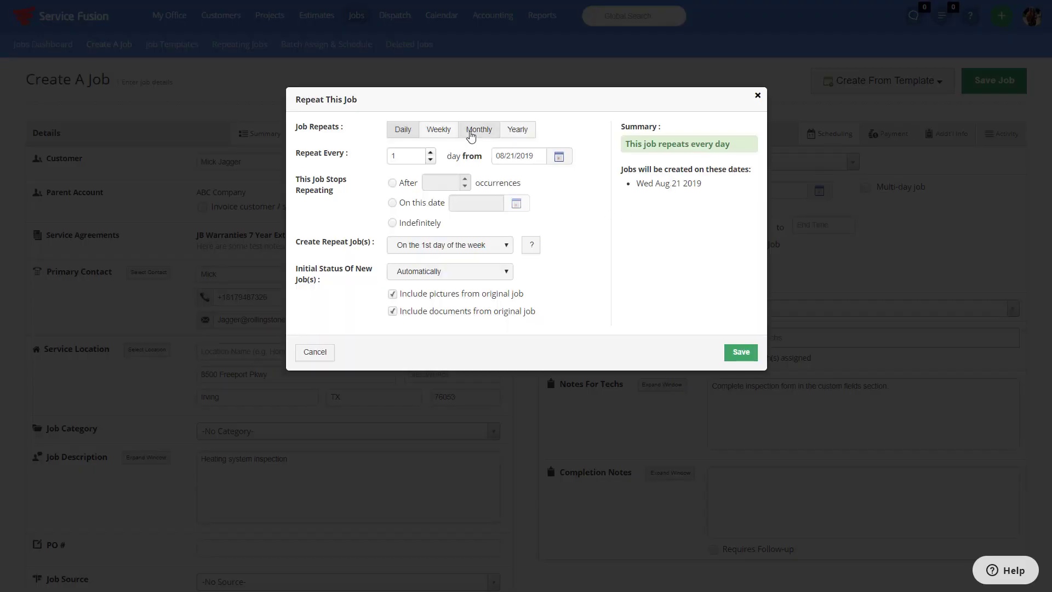
click(470, 132)
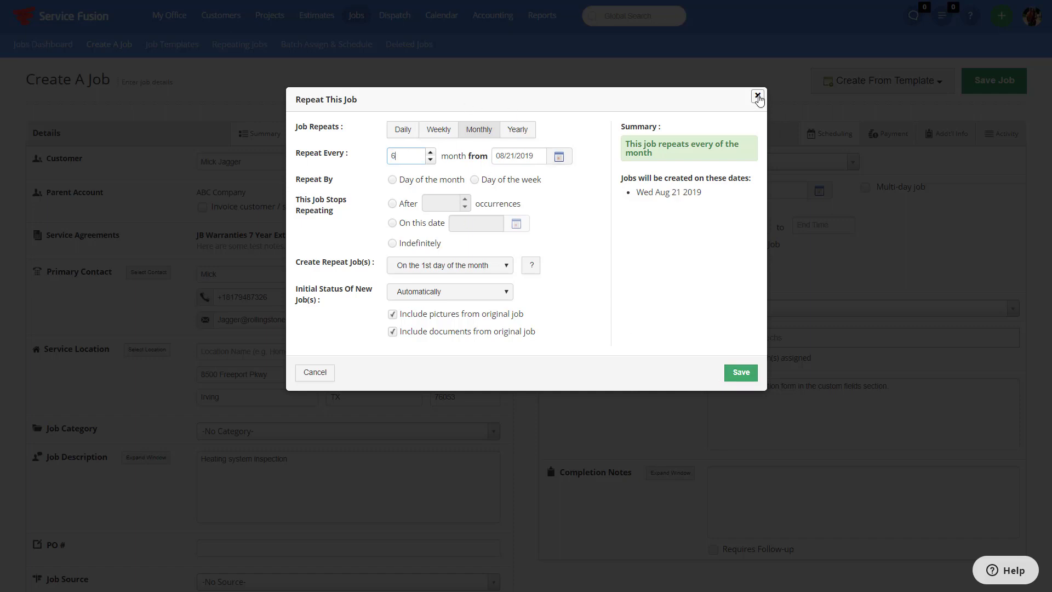
click(758, 96)
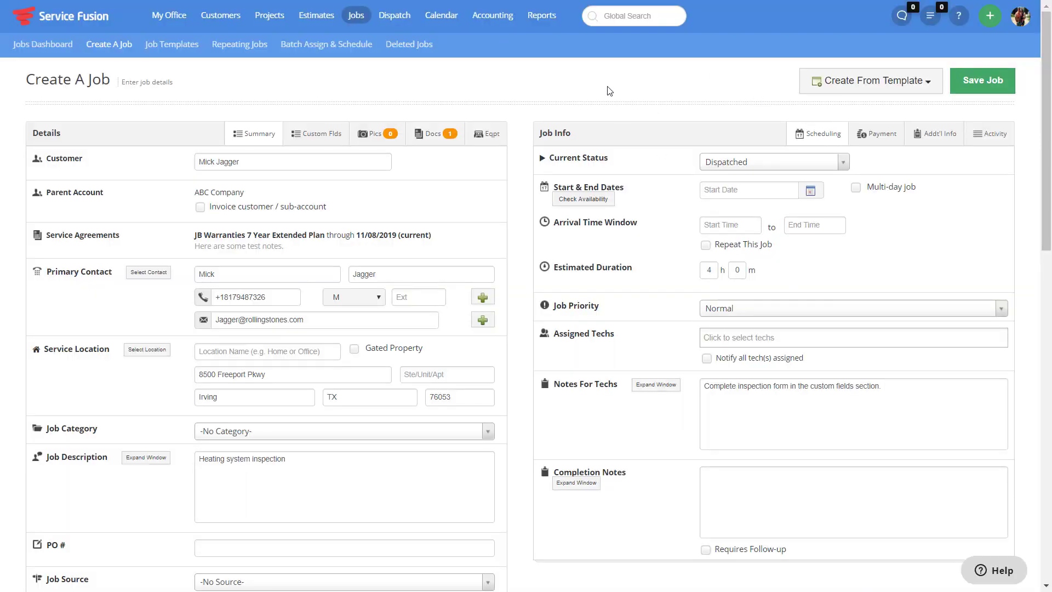
Set the job's current status to Unscheduled and save the job.
click(723, 162)
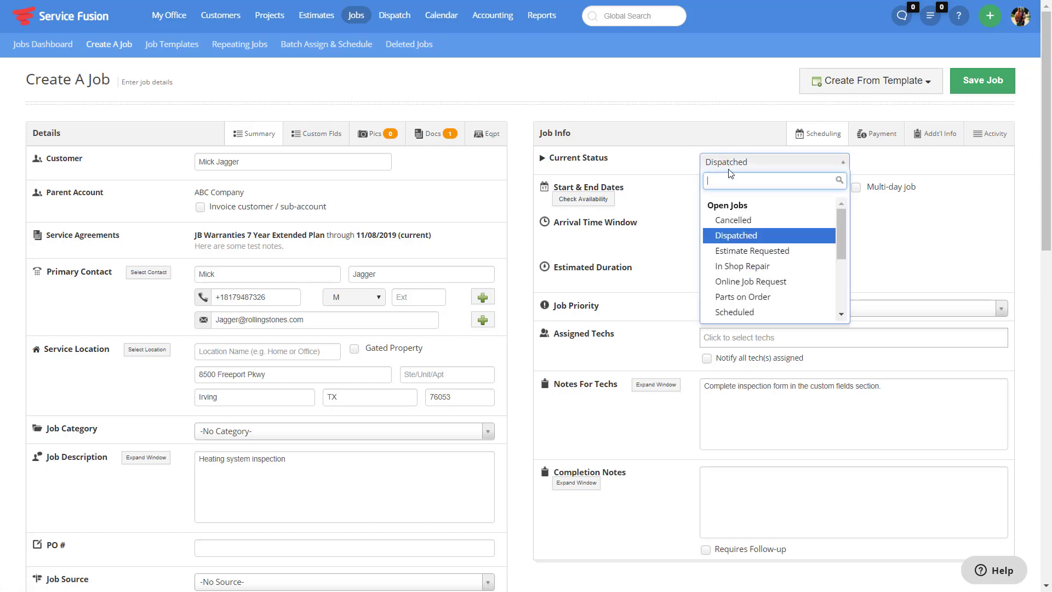
scroll(754, 279, down, 5)
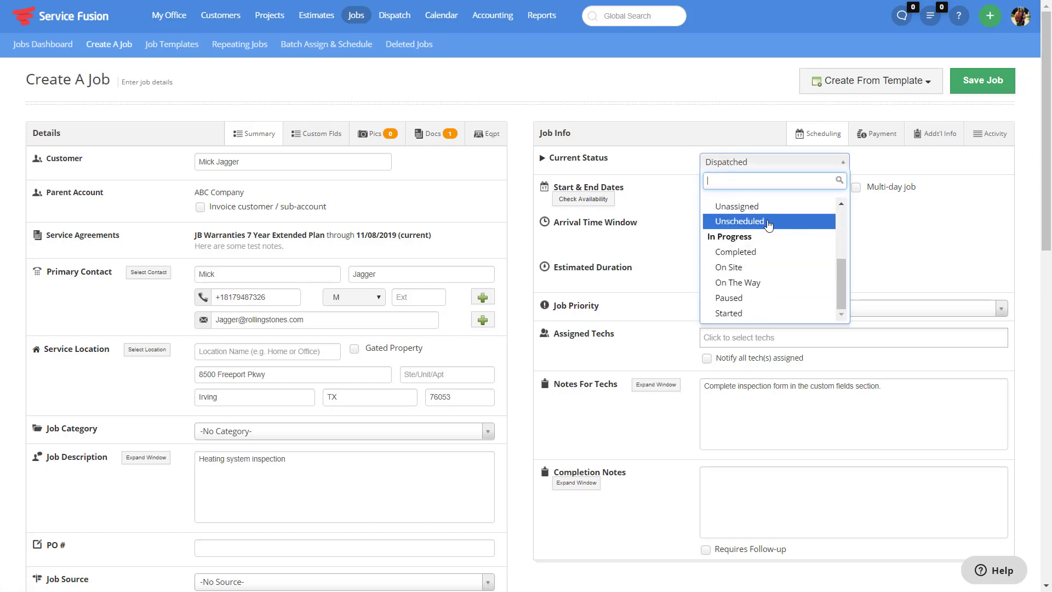
click(740, 219)
click(958, 86)
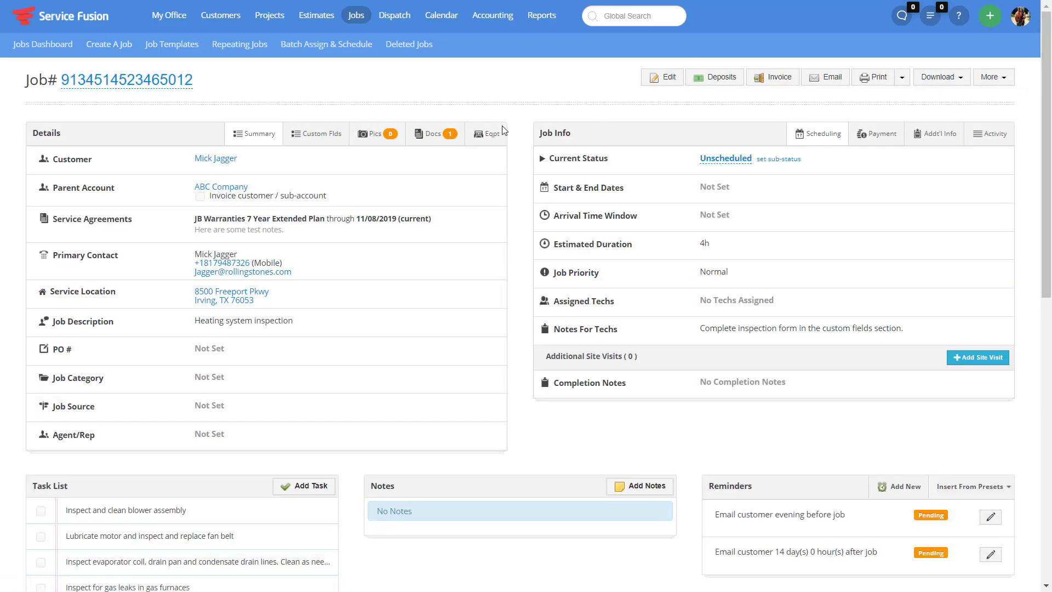
On the dispatch grid, assign the unscheduled heating system inspection to the seventh listed technician on Wed, Aug 21 at 11:10 am.
click(394, 15)
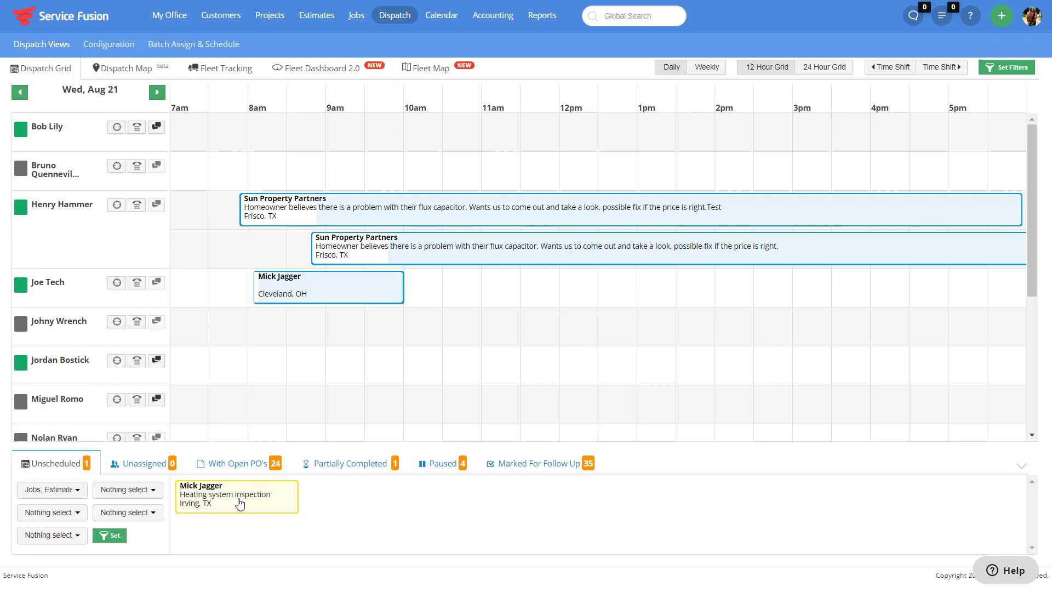
drag(229, 501, 556, 415)
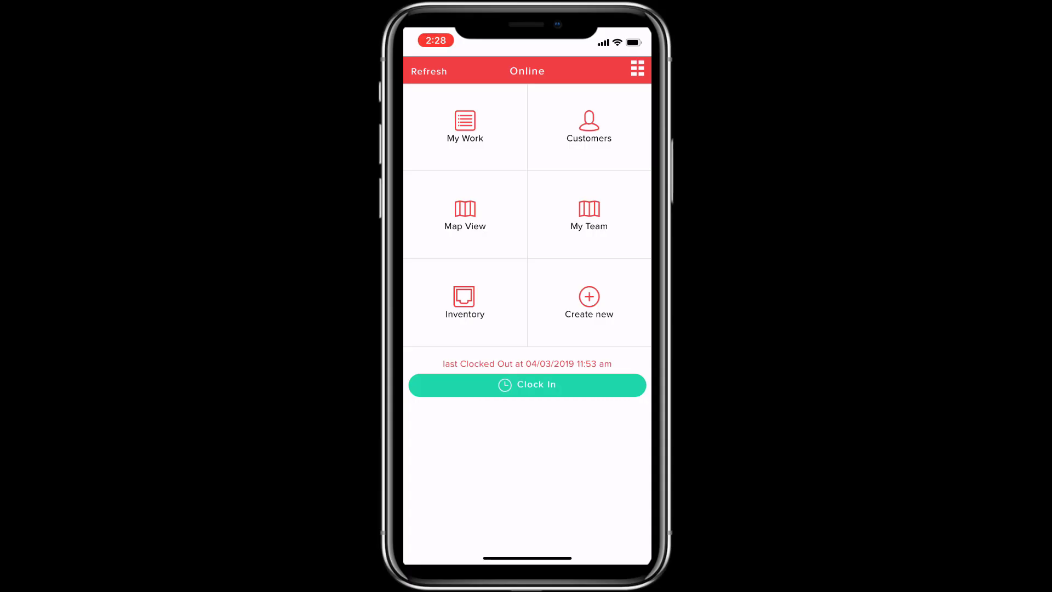
Switch to the Service Fusion mobile app, clock in and back out, and look through the customer list.
click(590, 303)
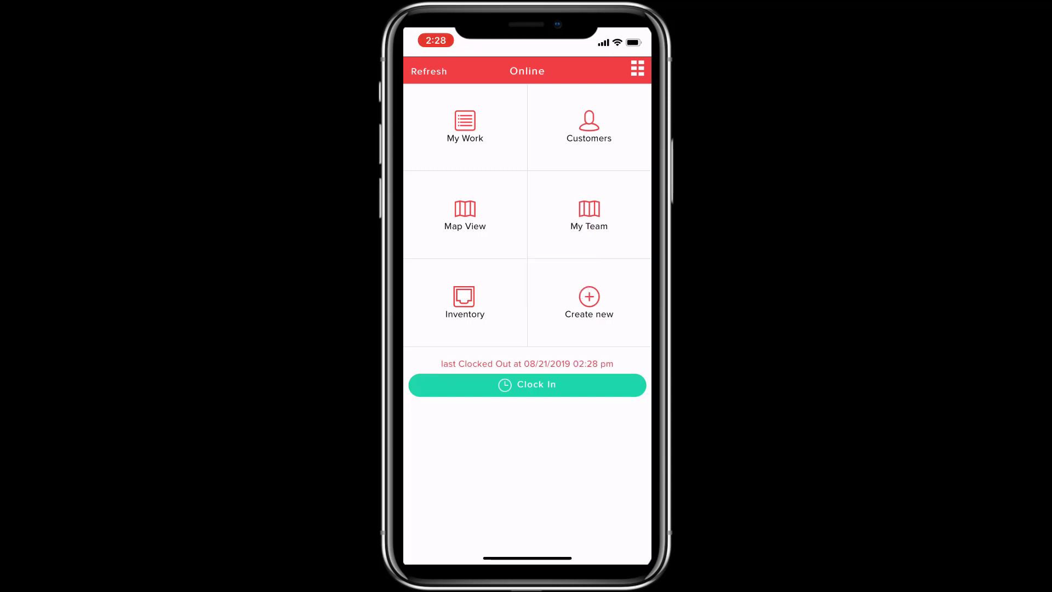
click(589, 127)
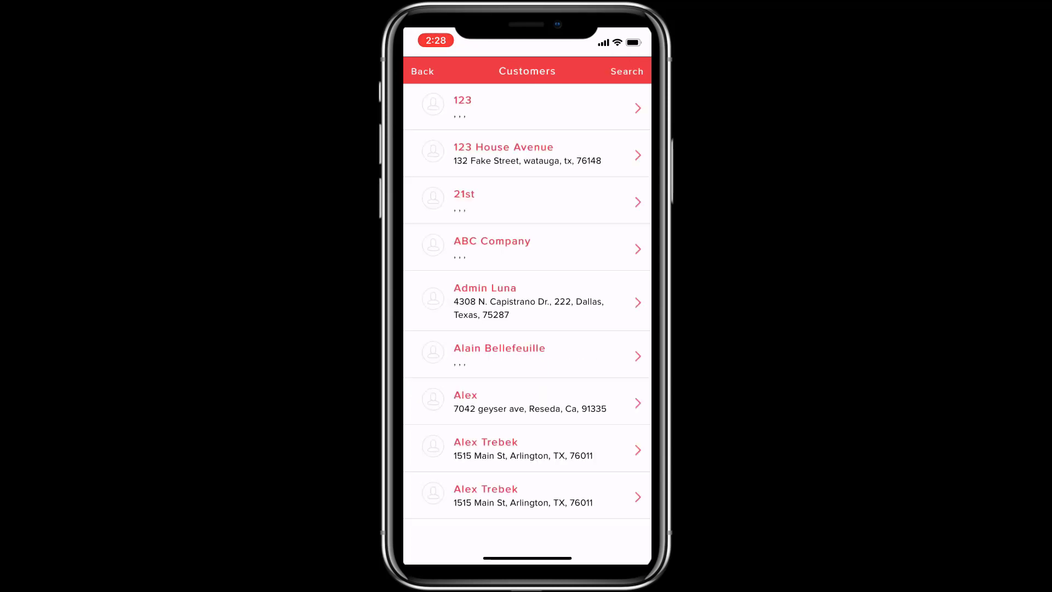
click(423, 71)
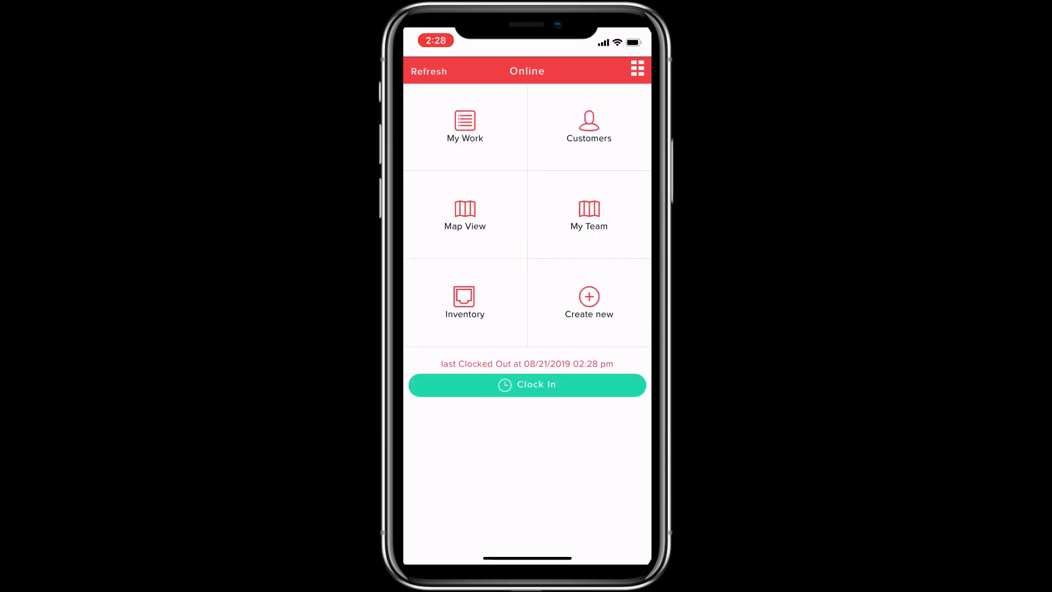
Open the dispatched heating system inspection job from My Work and set its status to On The Way.
click(464, 127)
click(548, 214)
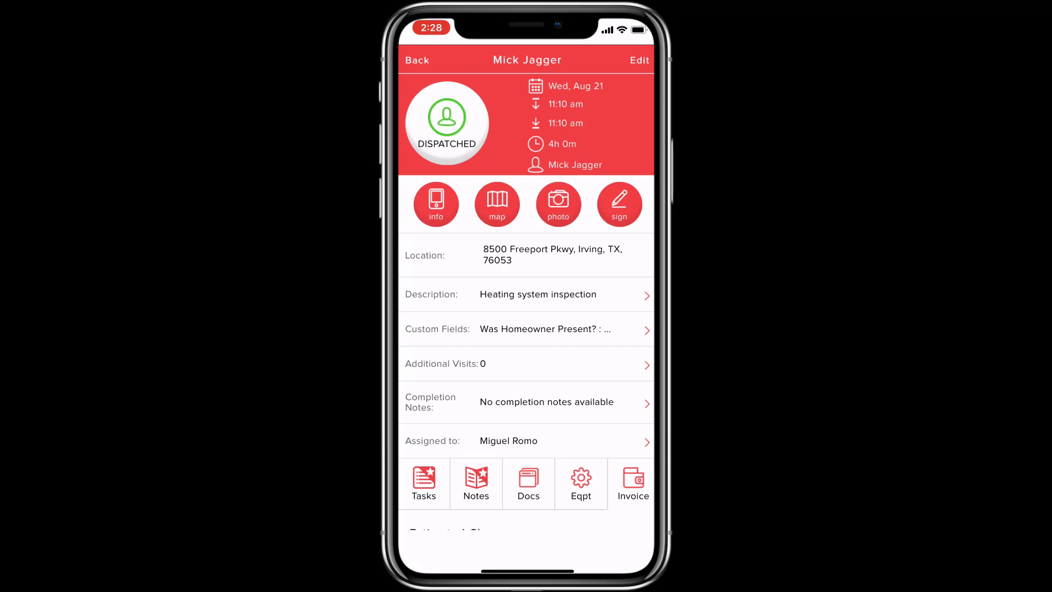
click(446, 123)
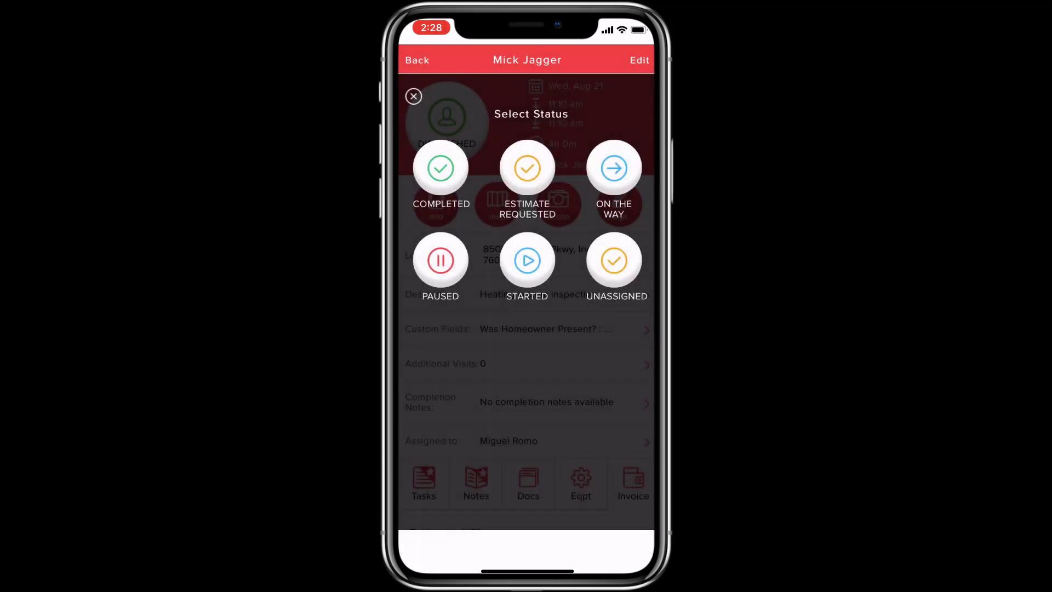
click(614, 168)
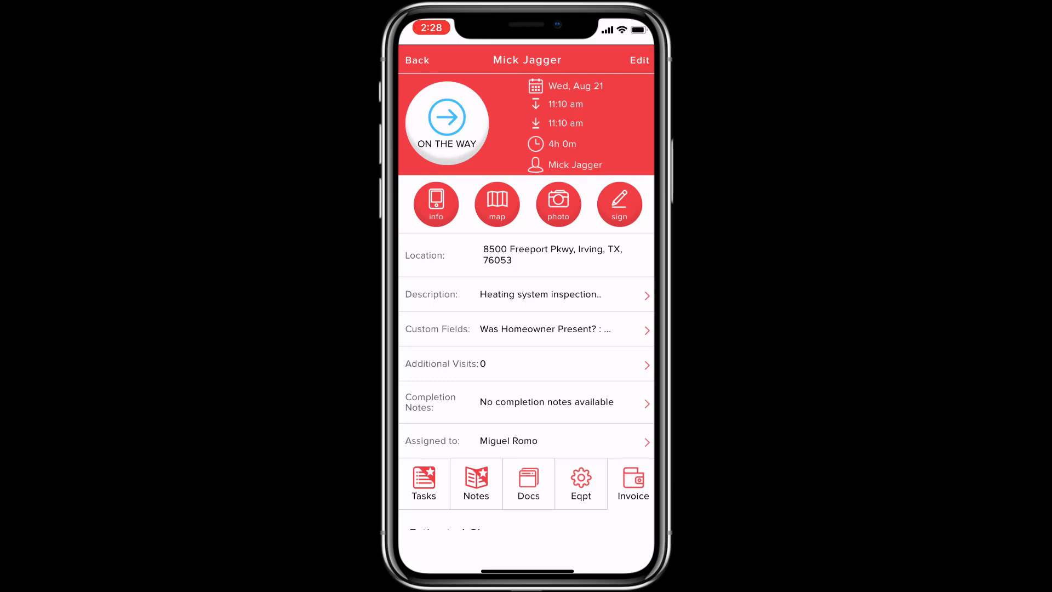
Advance the job's status to Started and finally to Completed.
click(447, 124)
click(442, 251)
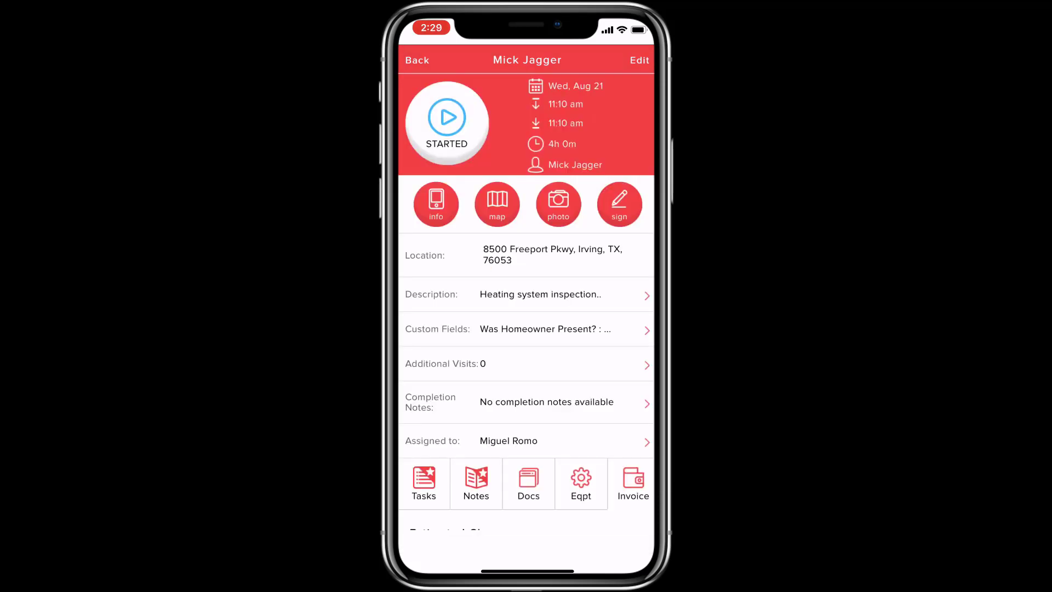
click(446, 123)
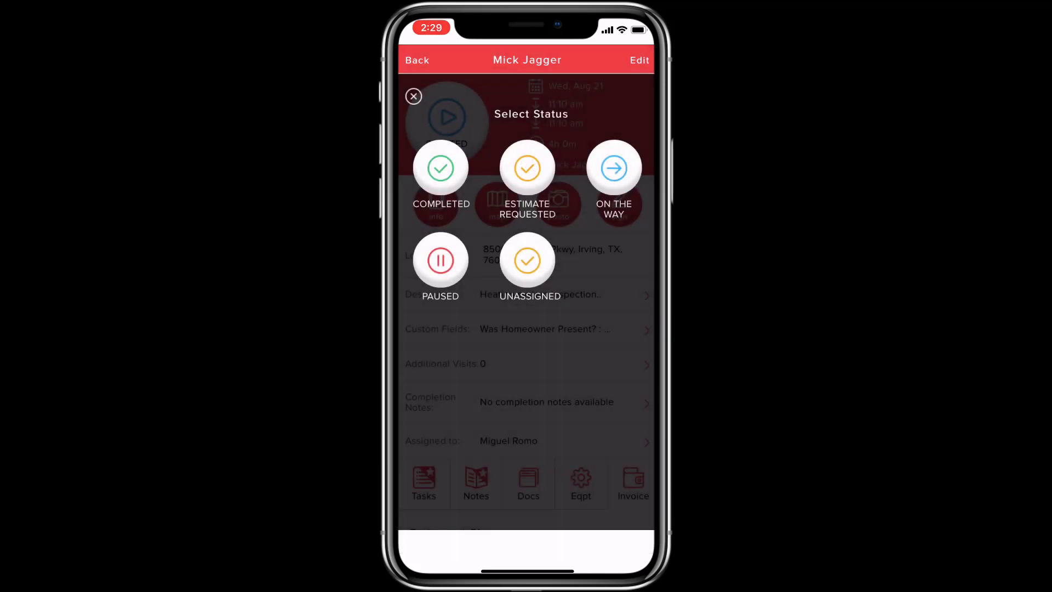
click(440, 169)
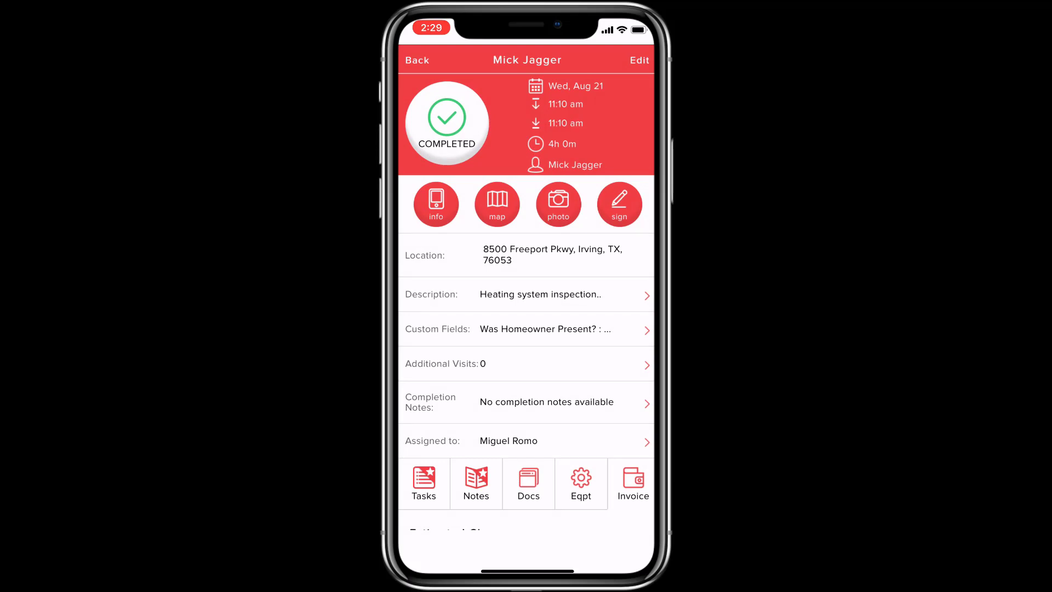
Examine the customer's details, including service agreements, contacts, parent account notes, service locations and job history.
click(436, 203)
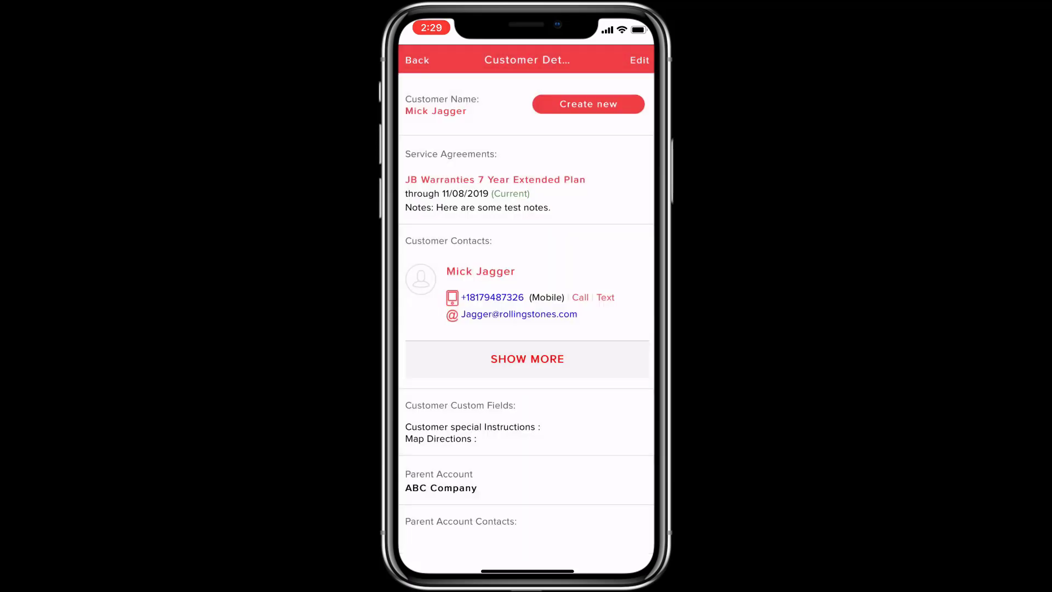
scroll(527, 302, down, 10)
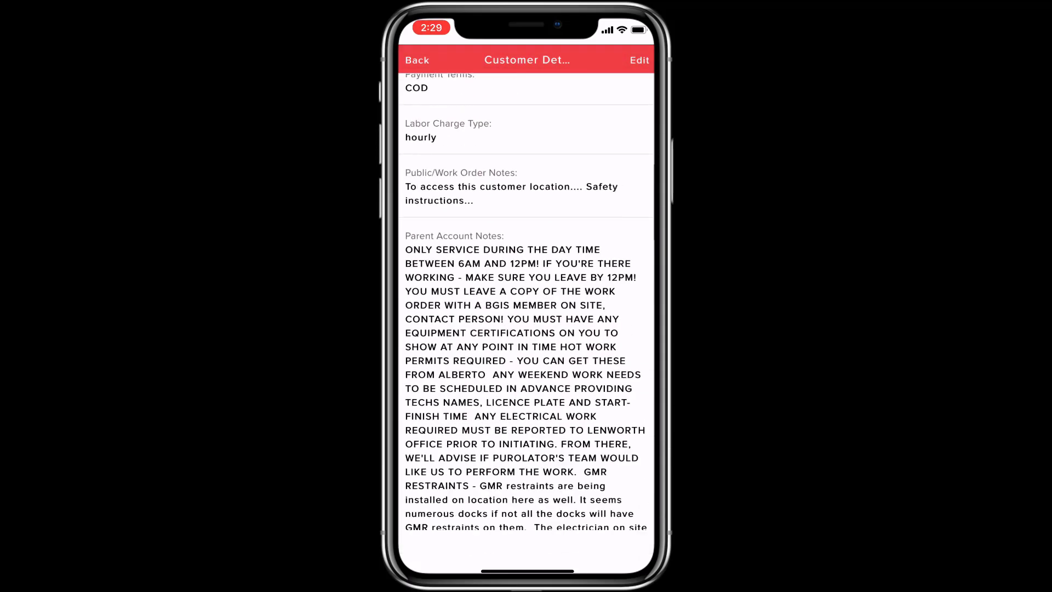
scroll(527, 302, down, 10)
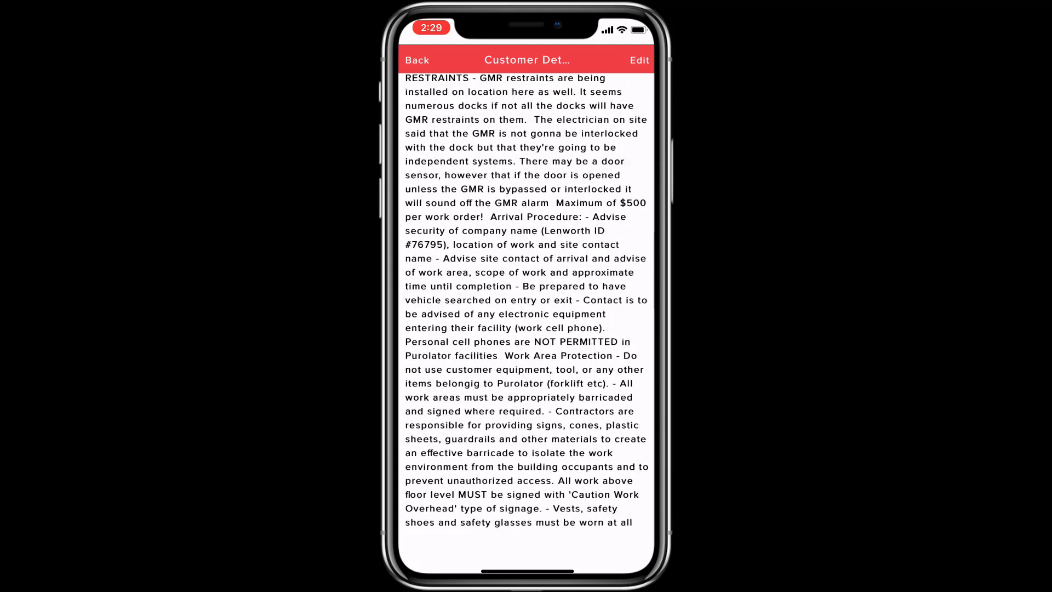
scroll(527, 301, down, 10)
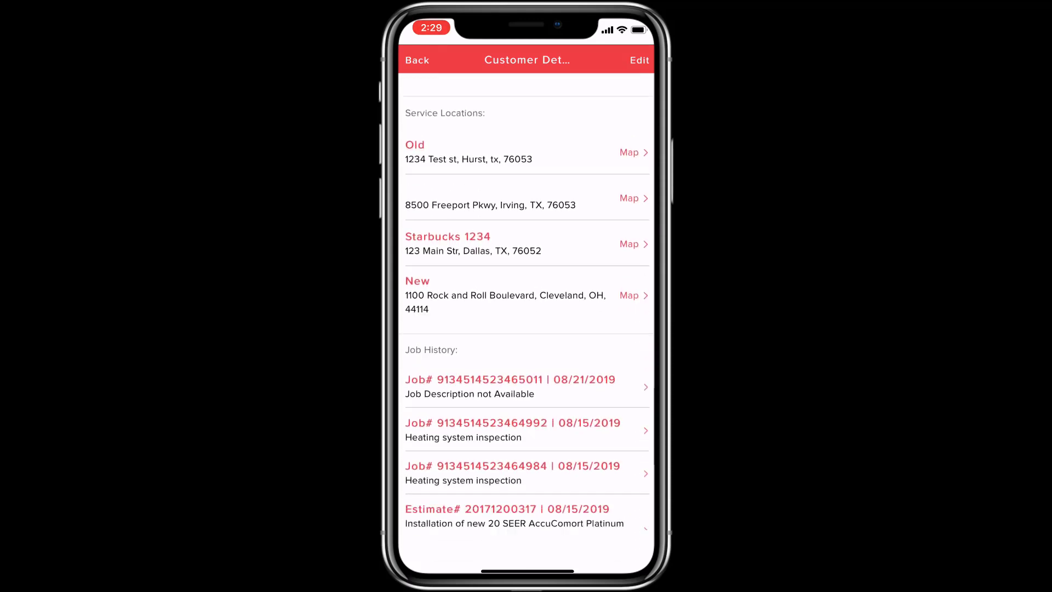
scroll(527, 302, down, 3)
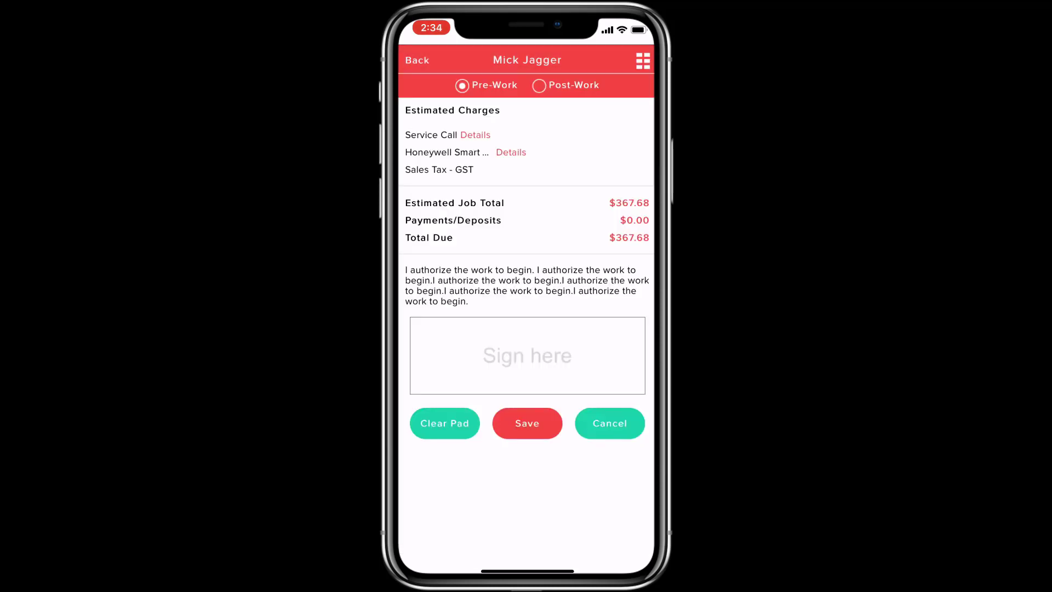
Sign the job's pre-work authorization with a handwritten customer signature.
mouse_move(432, 346)
mouse_down()
mouse_move(486, 326)
mouse_move(459, 379)
mouse_move(593, 349)
mouse_up()
click(481, 369)
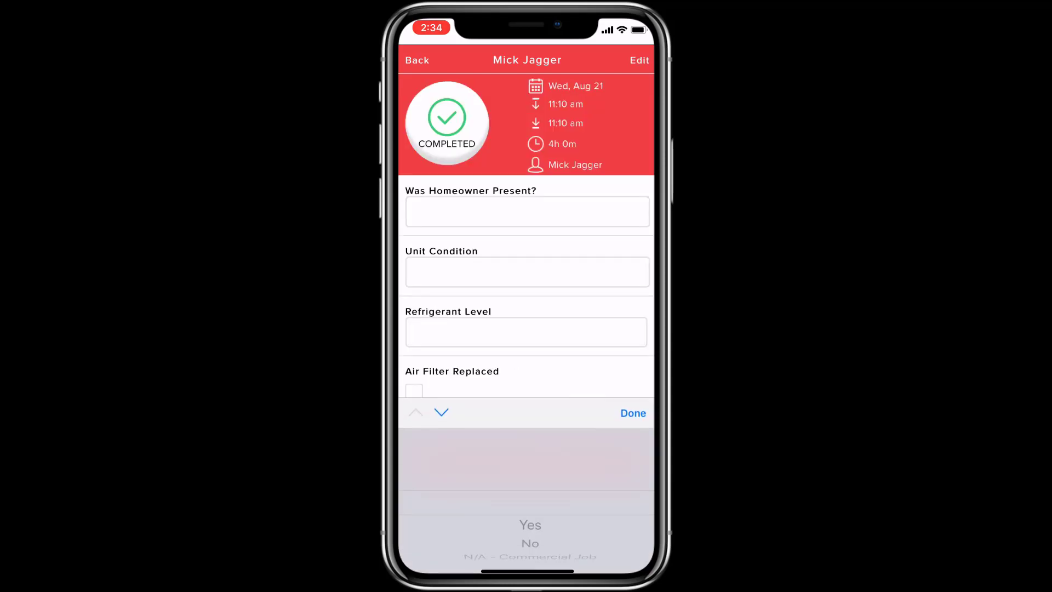
Set the custom field Was Homeowner Present? to N/A - Commercial Job and open the Unit Condition choices.
scroll(530, 485, down, 2)
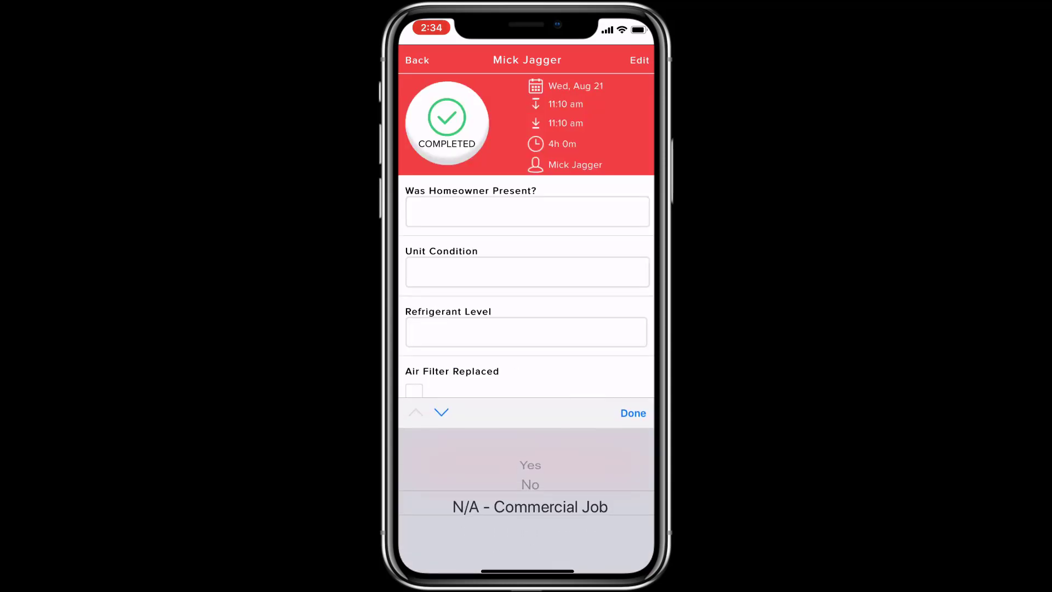
click(633, 412)
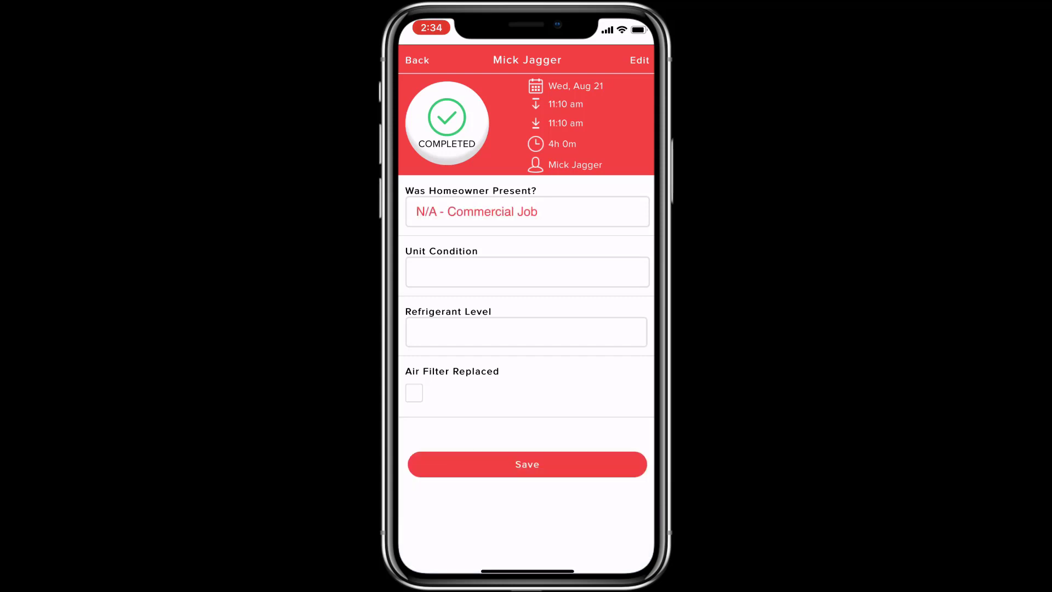
click(527, 272)
scroll(531, 501, up, 1)
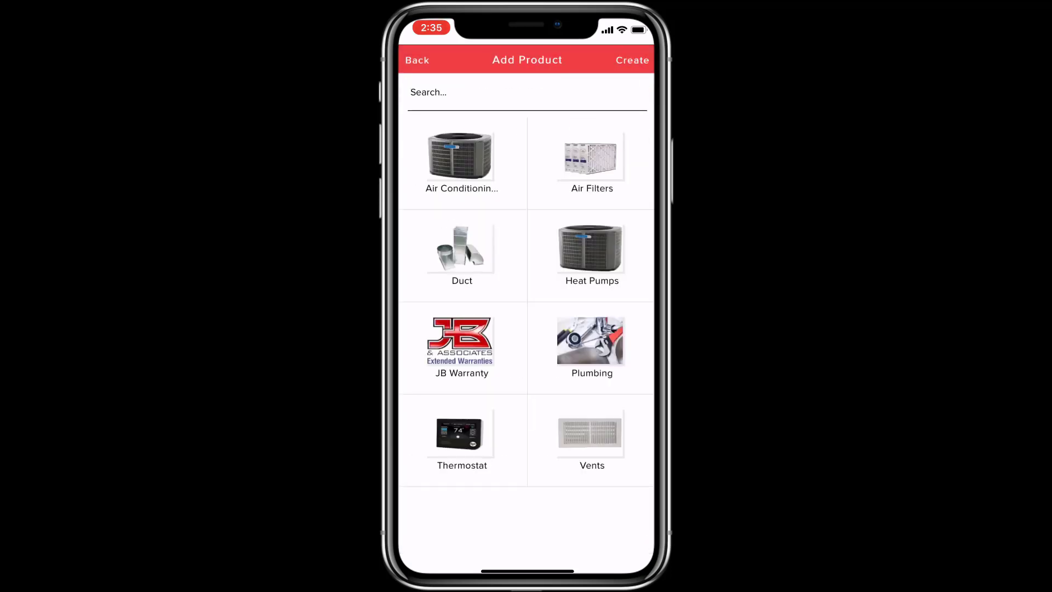
Add one AccuComfort Platinum 20 Heat Pump from the Install Truck 1 warehouse to the job and review the estimated charges.
click(461, 163)
click(464, 175)
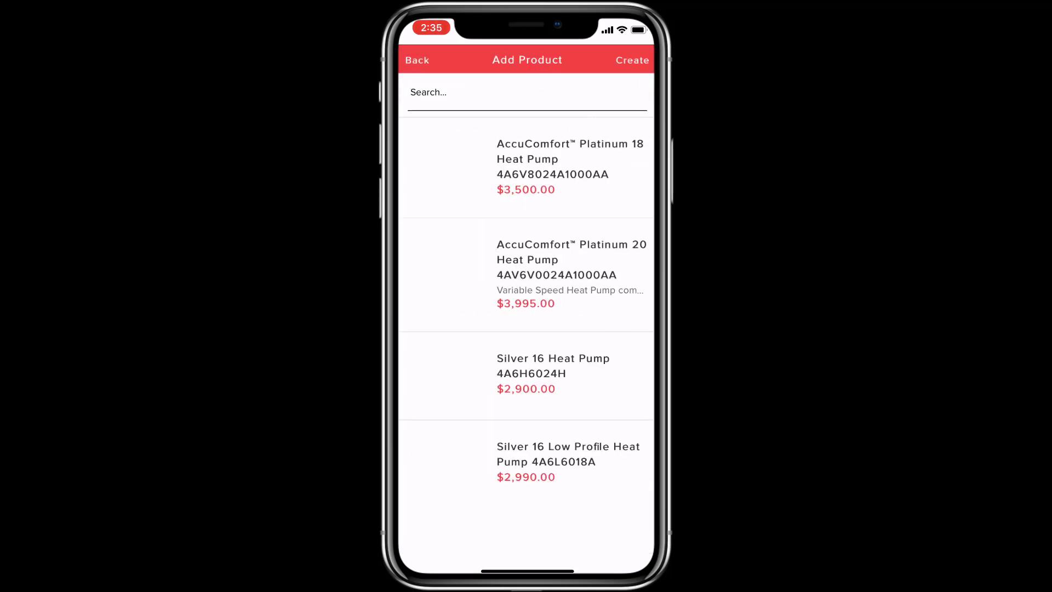
click(526, 268)
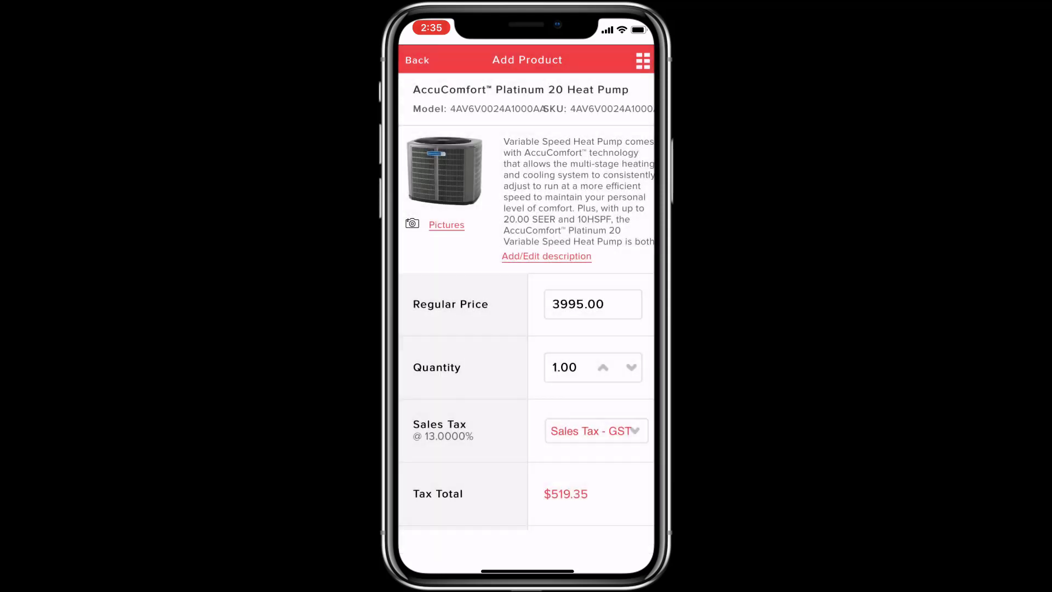
scroll(526, 302, down, 6)
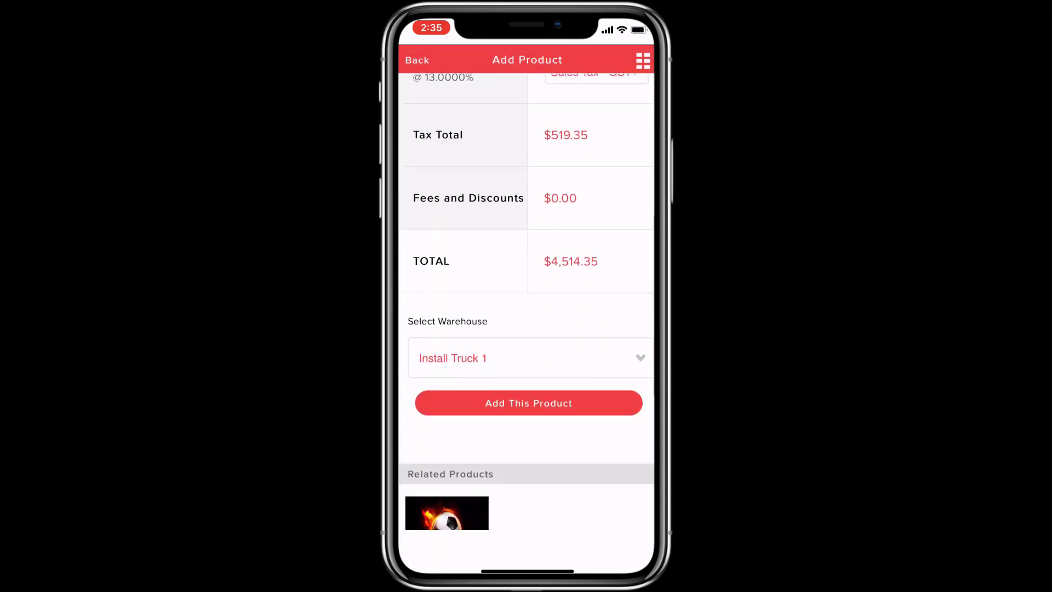
click(529, 403)
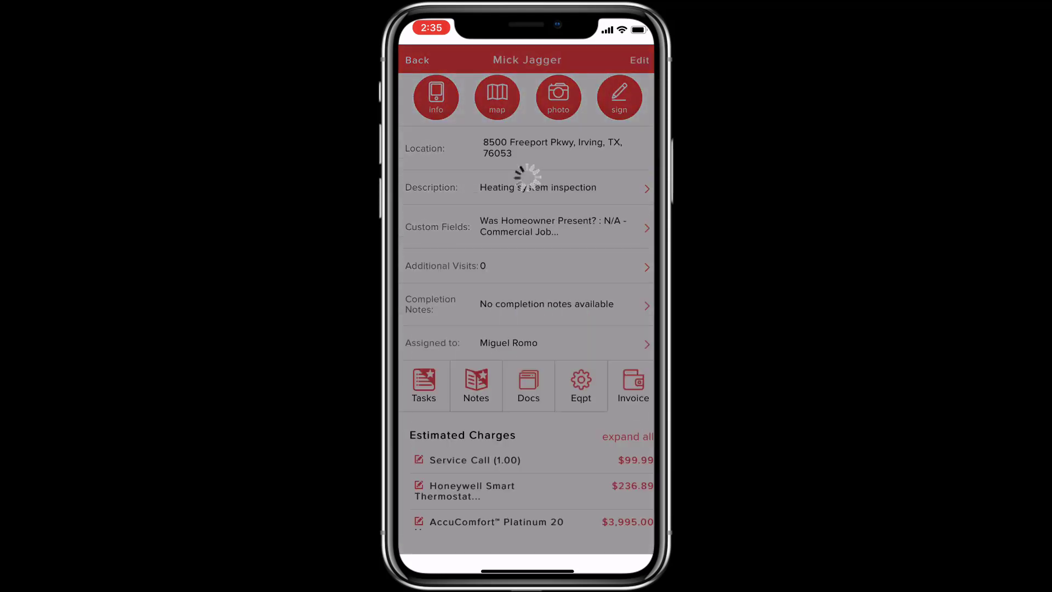
scroll(526, 301, down, 3)
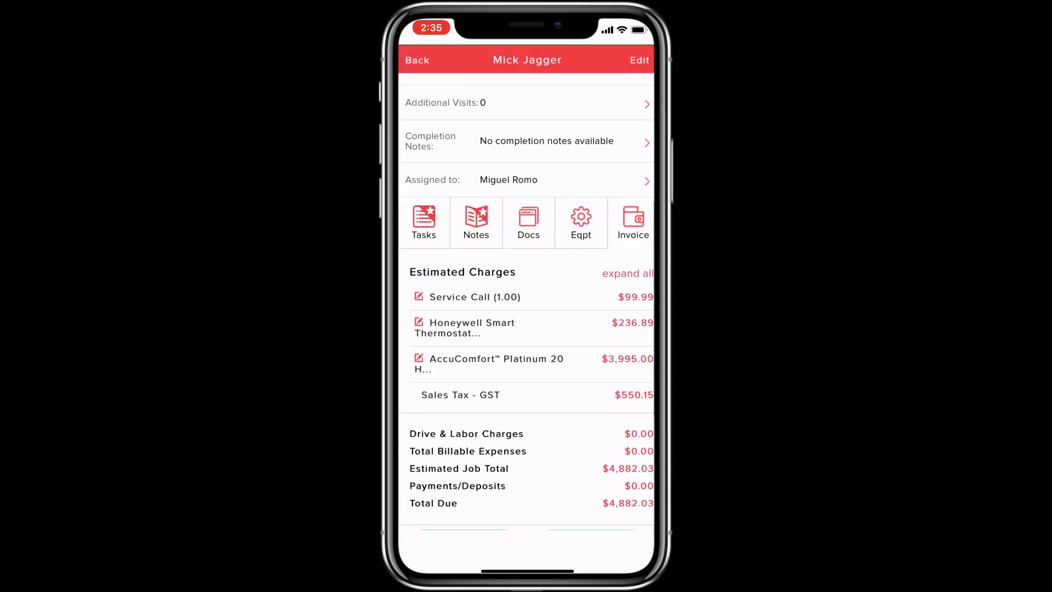
scroll(526, 329, down, 4)
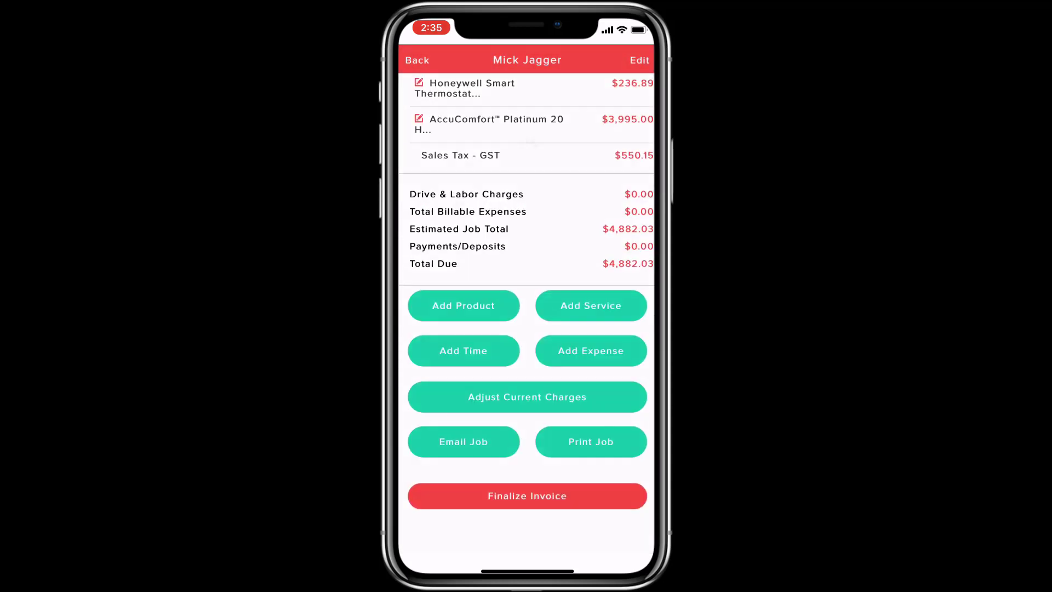
Finalize the job's invoice and fill in a check payment with the receiver's name and check reference 4545.
click(527, 495)
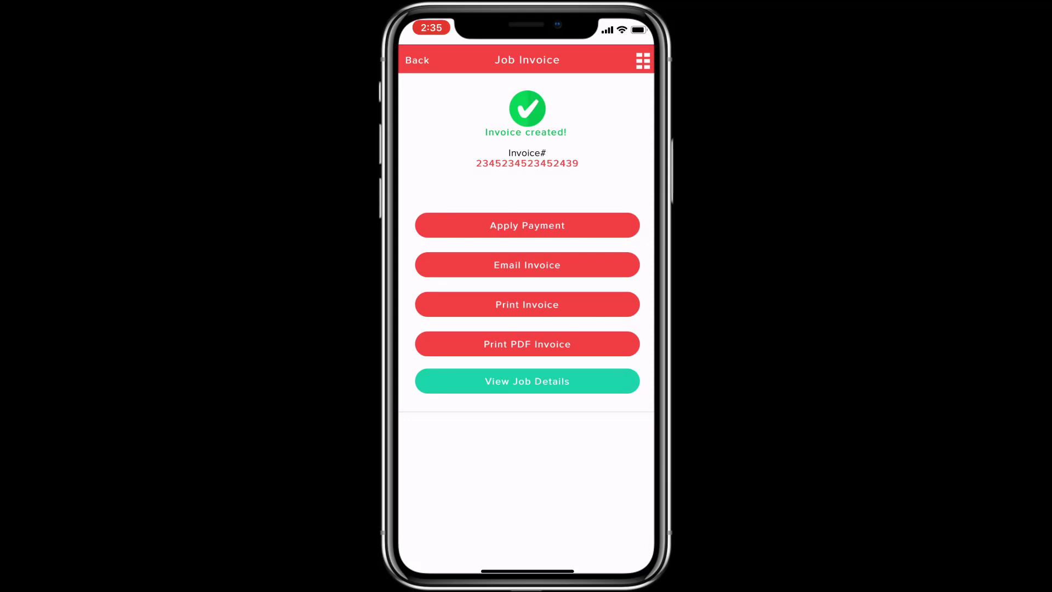
click(527, 225)
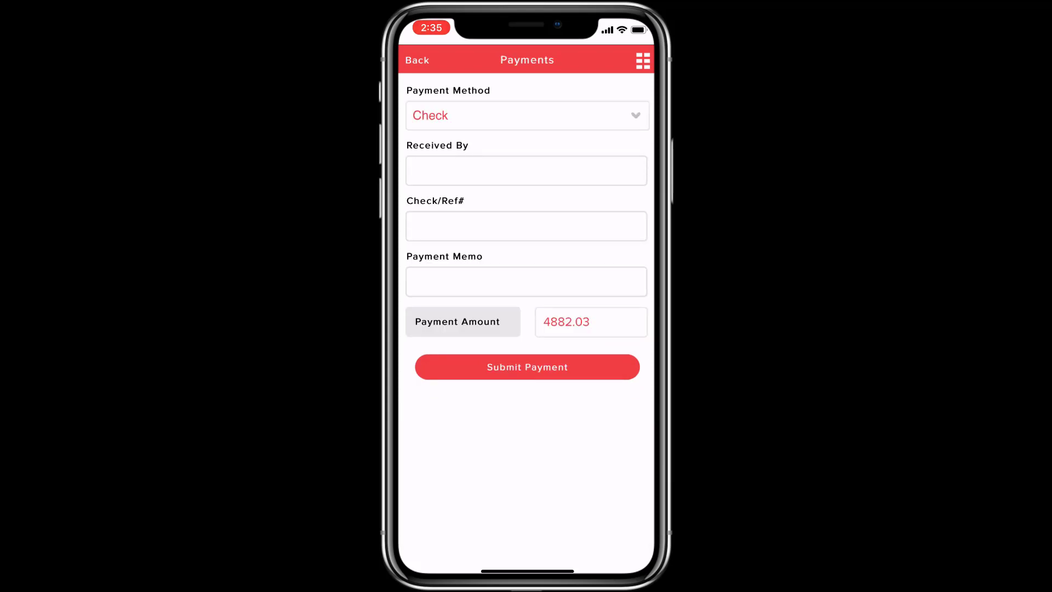
click(526, 171)
text(Jeremy)
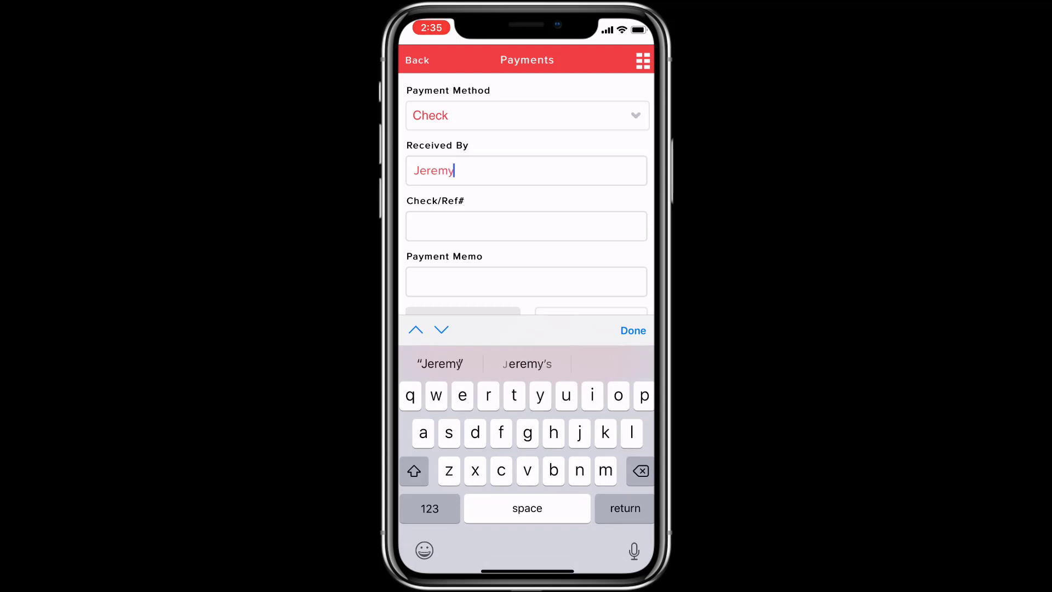
click(526, 225)
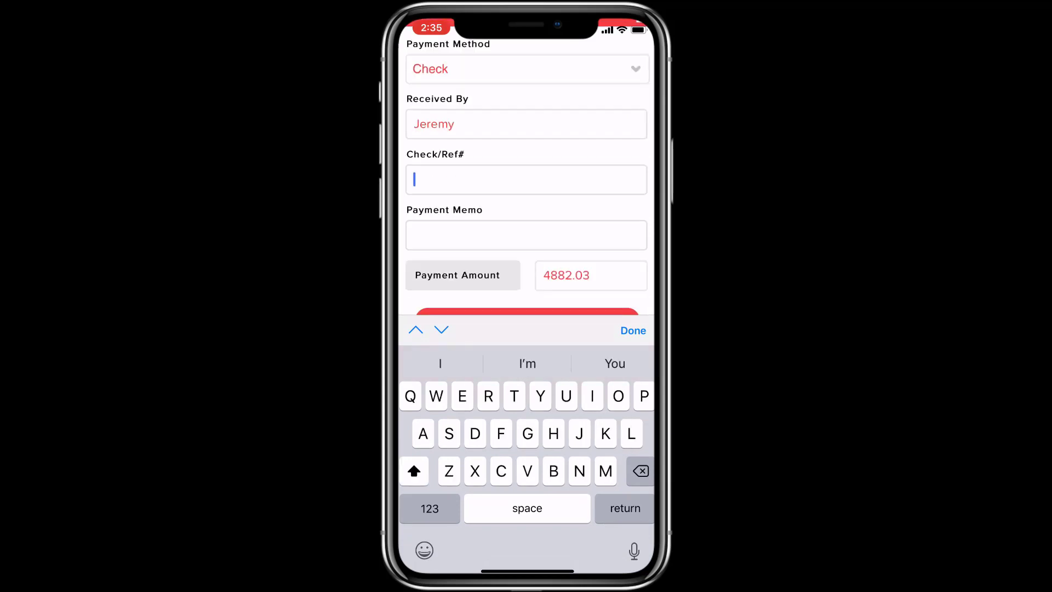
click(430, 509)
text(4545)
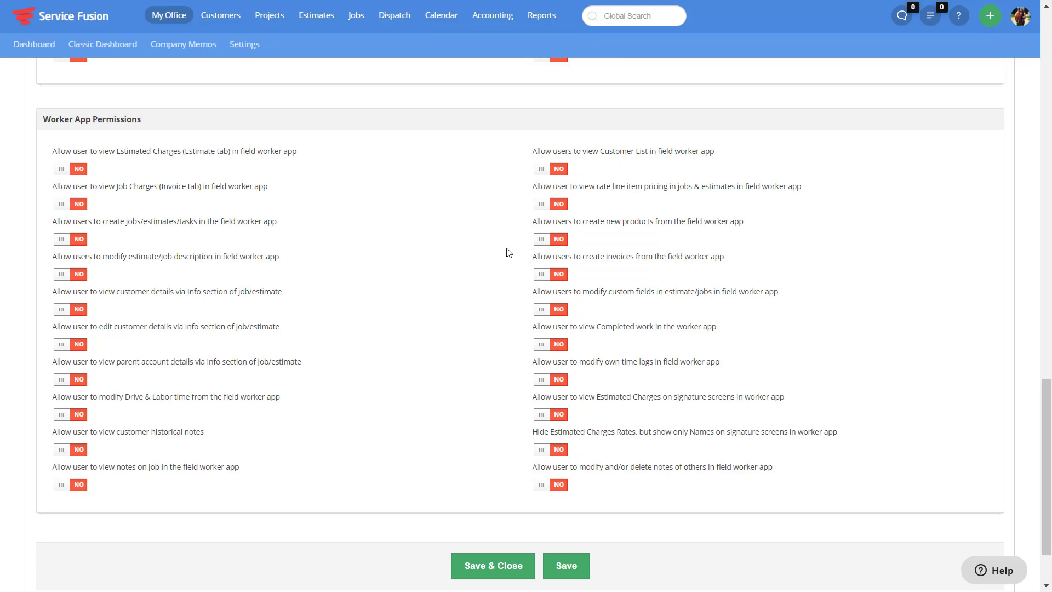
Allow the user to view Estimated Charges in the field worker app, and toggle the Job Charges and jobs/estimates/tasks creation permissions on and back off.
click(79, 171)
click(79, 205)
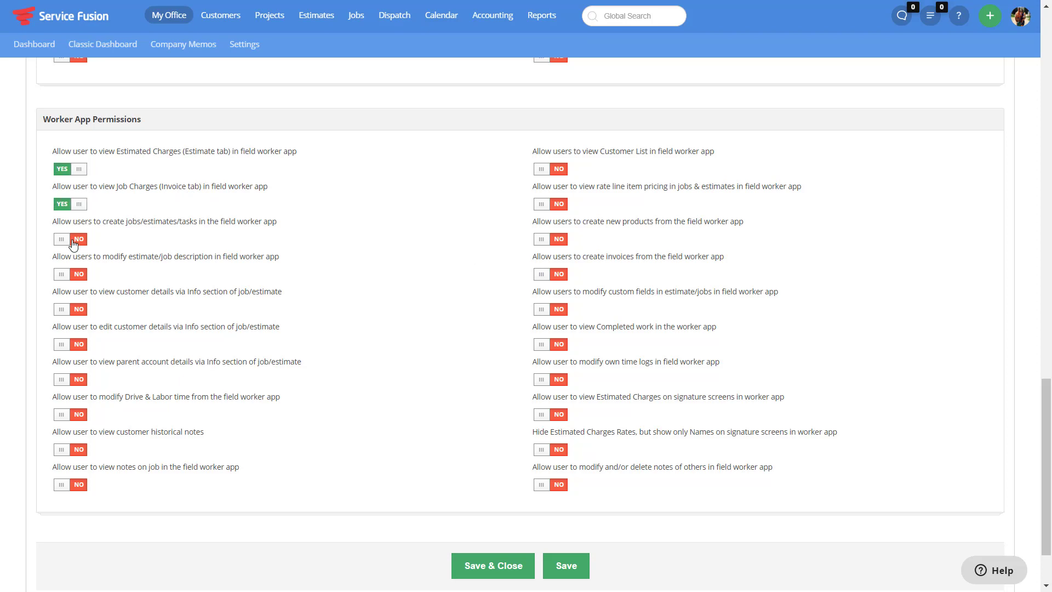
click(74, 241)
click(74, 244)
click(60, 205)
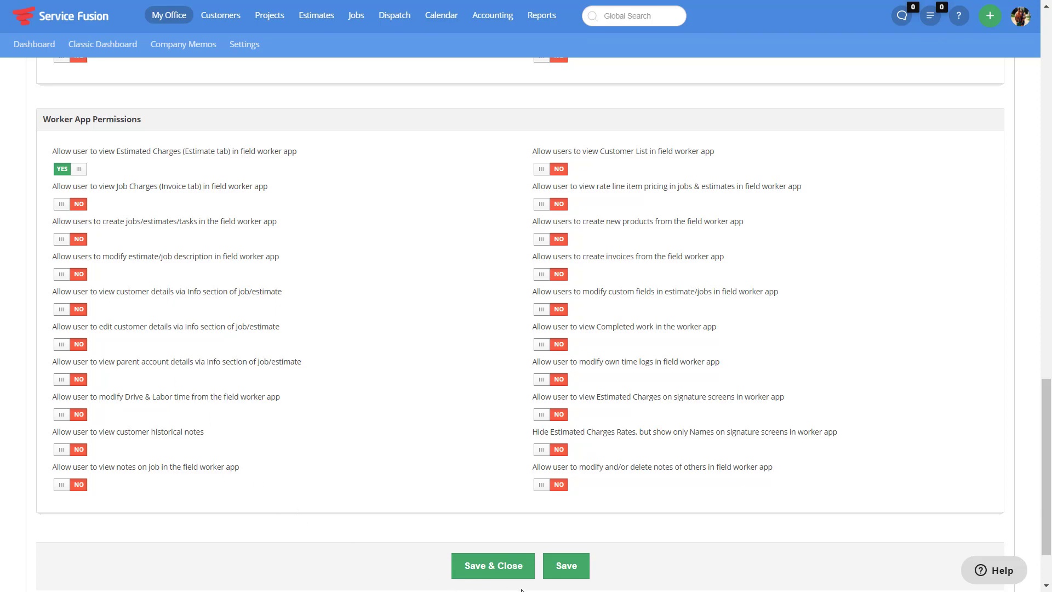